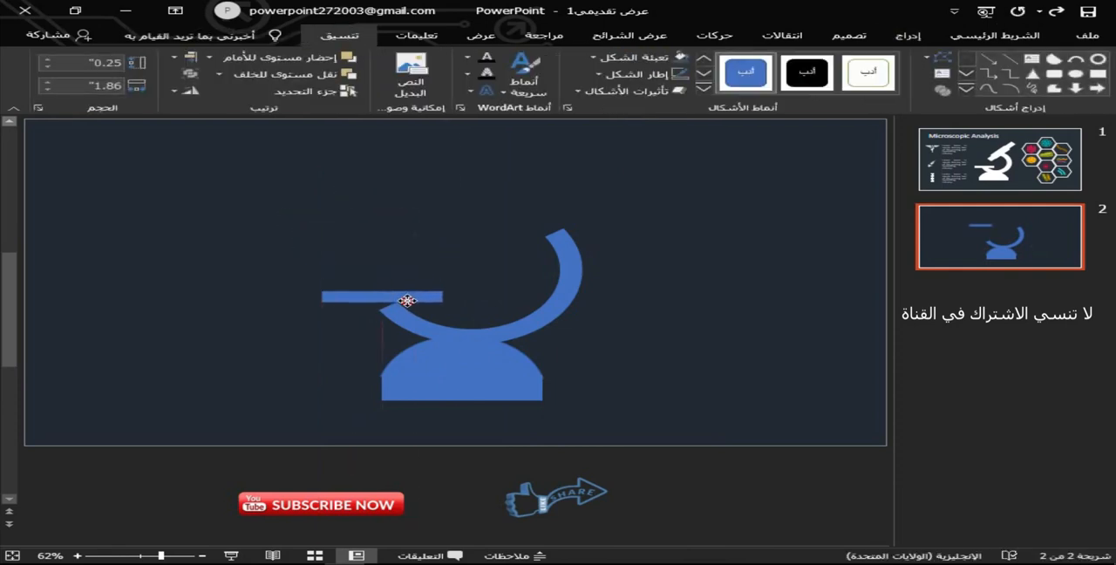
Remove the outline from the horizontal stage bar.
click(640, 74)
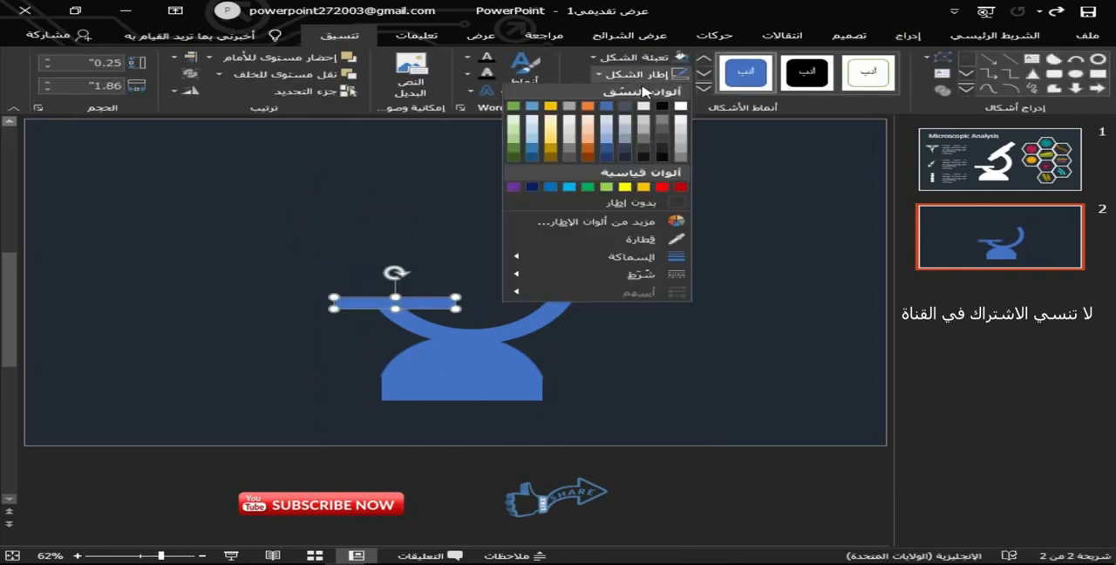
click(654, 203)
click(471, 292)
click(424, 299)
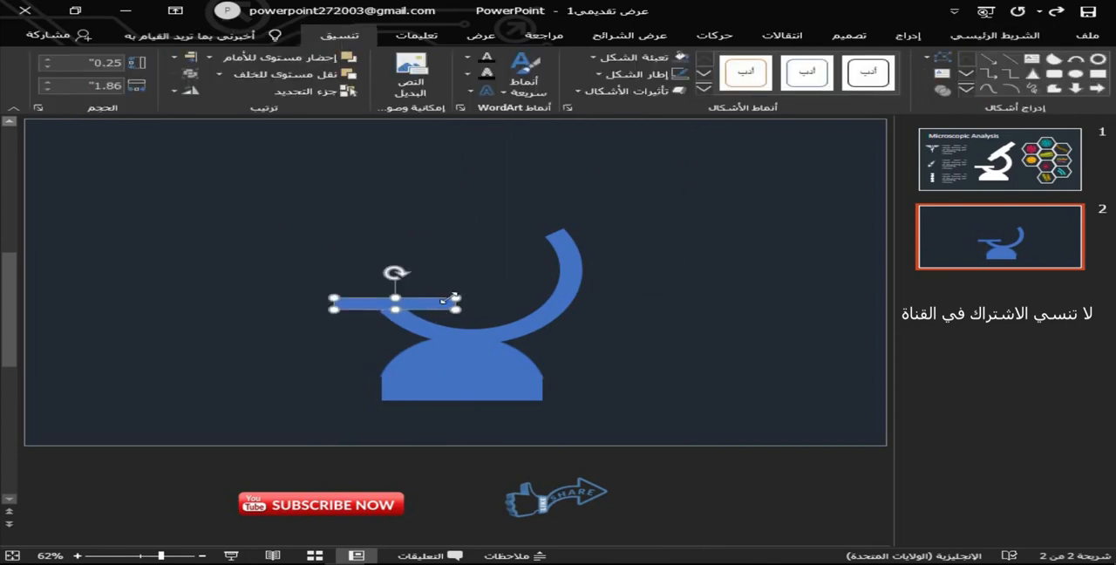
Extend the upper end of the microscope's curved arm further around its arc.
click(460, 261)
click(575, 242)
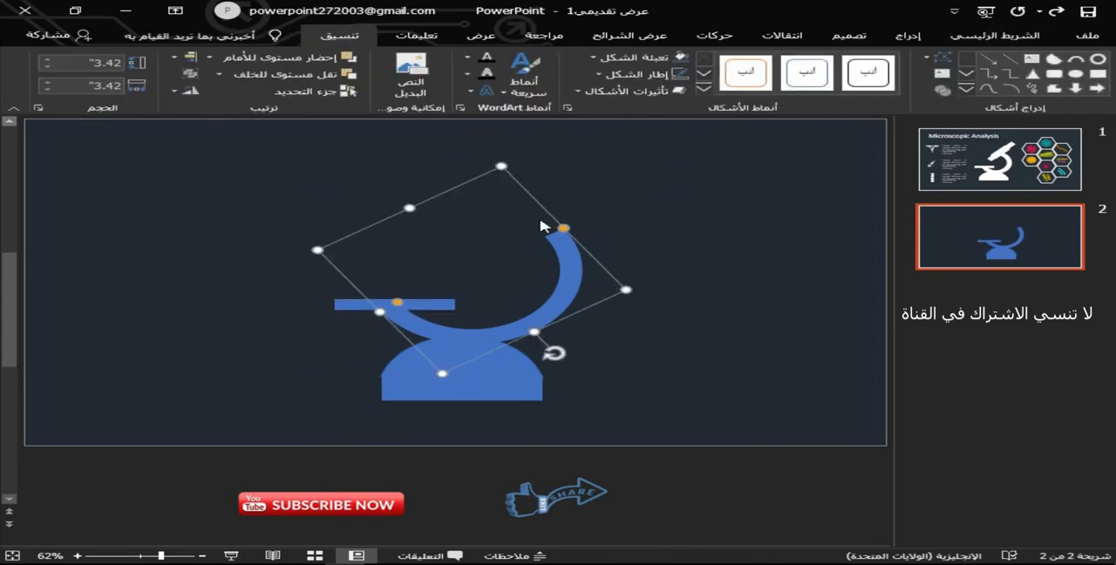
drag(563, 228, 547, 215)
click(809, 119)
click(907, 35)
click(760, 94)
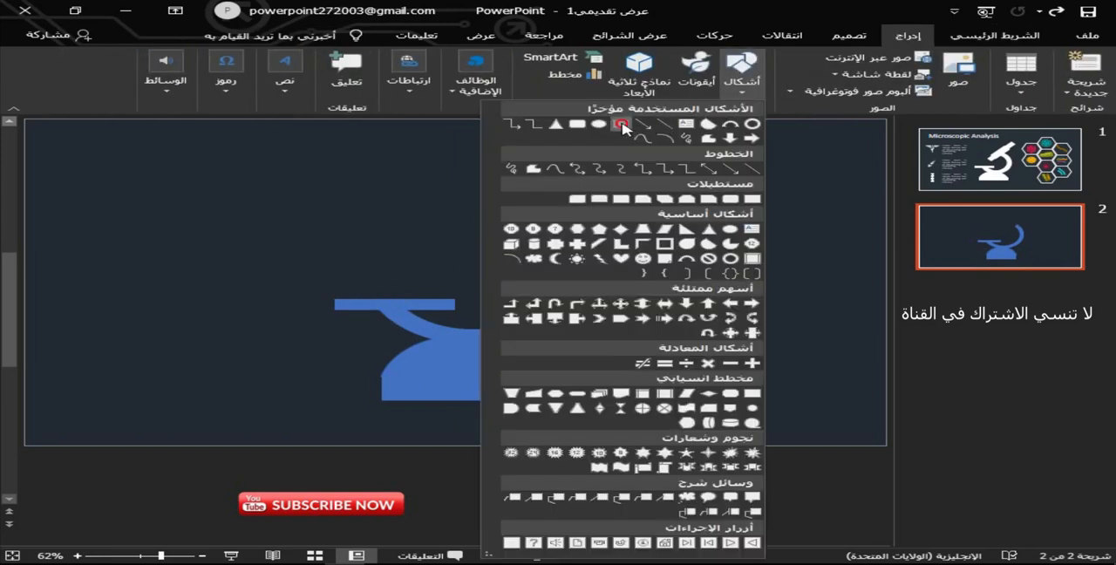
click(622, 126)
drag(380, 161, 393, 210)
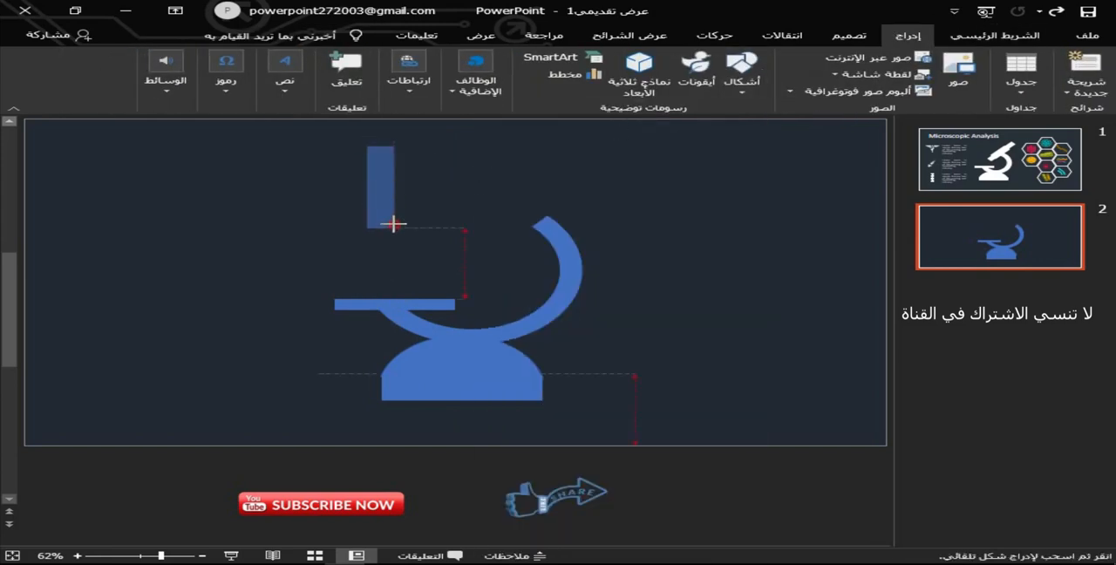
drag(395, 244, 395, 247)
key(ctrl+z)
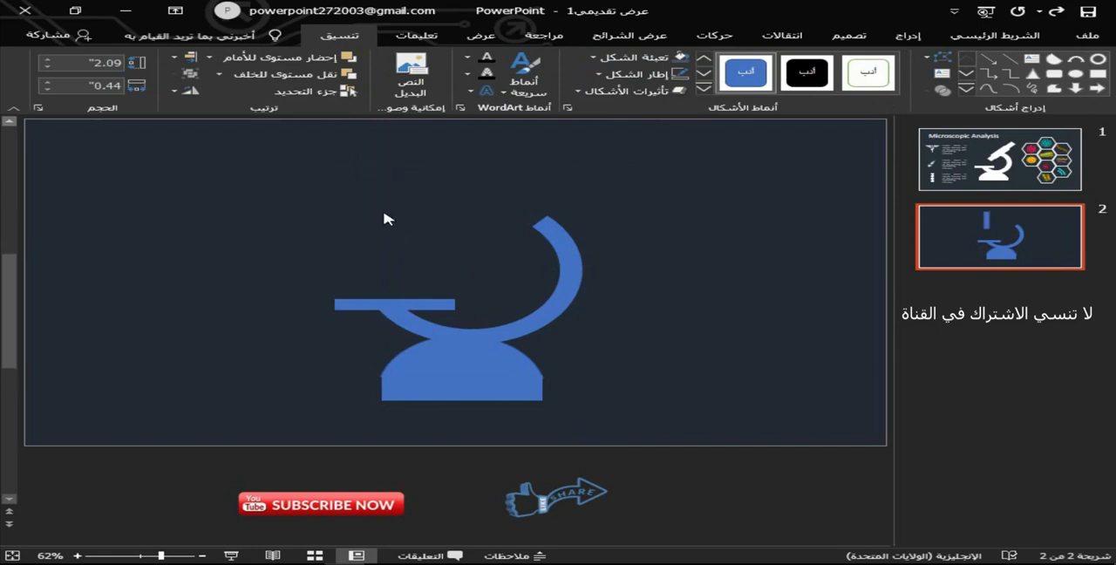
Draw a rounded rectangle about 0.52" wide and 2.61" high above the stage and tilt it clockwise as the microscope tube.
click(907, 34)
click(742, 72)
click(575, 122)
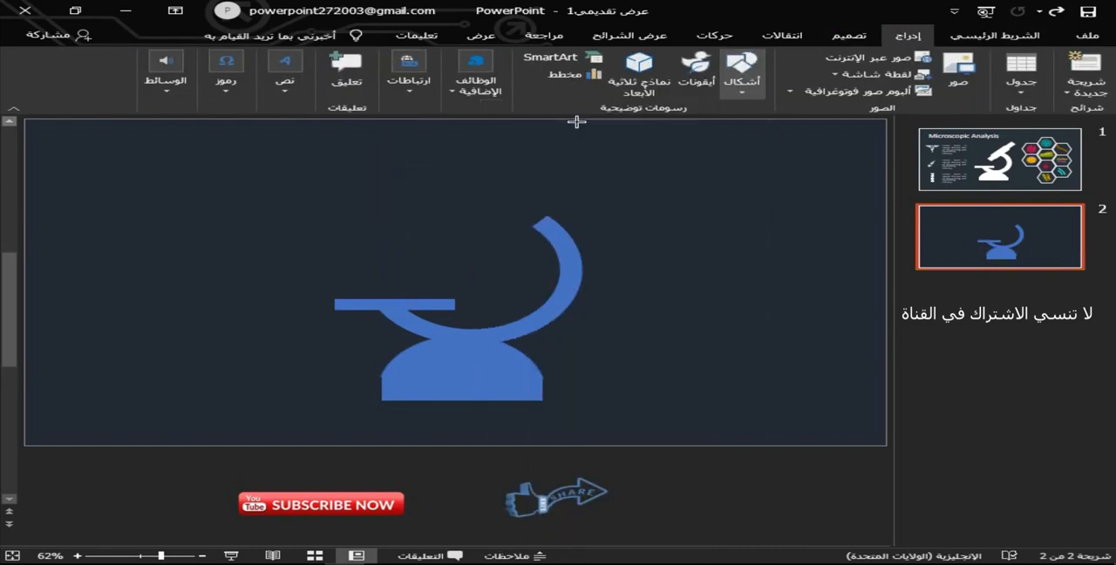
drag(375, 153, 415, 264)
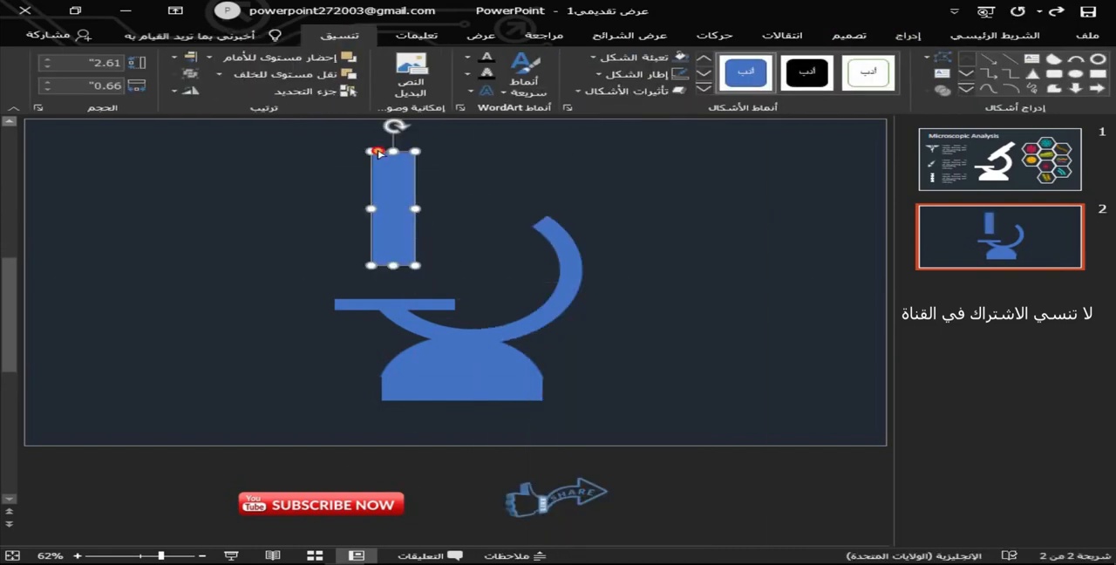
click(373, 150)
click(393, 175)
drag(393, 133, 475, 150)
mouse_move(377, 198)
mouse_down()
mouse_move(533, 207)
mouse_move(371, 195)
mouse_up()
Seat the tilted tube on the further extended upper end of the curved arm and remove the tube's outline.
click(548, 229)
drag(546, 218, 517, 202)
click(393, 186)
drag(393, 187, 520, 196)
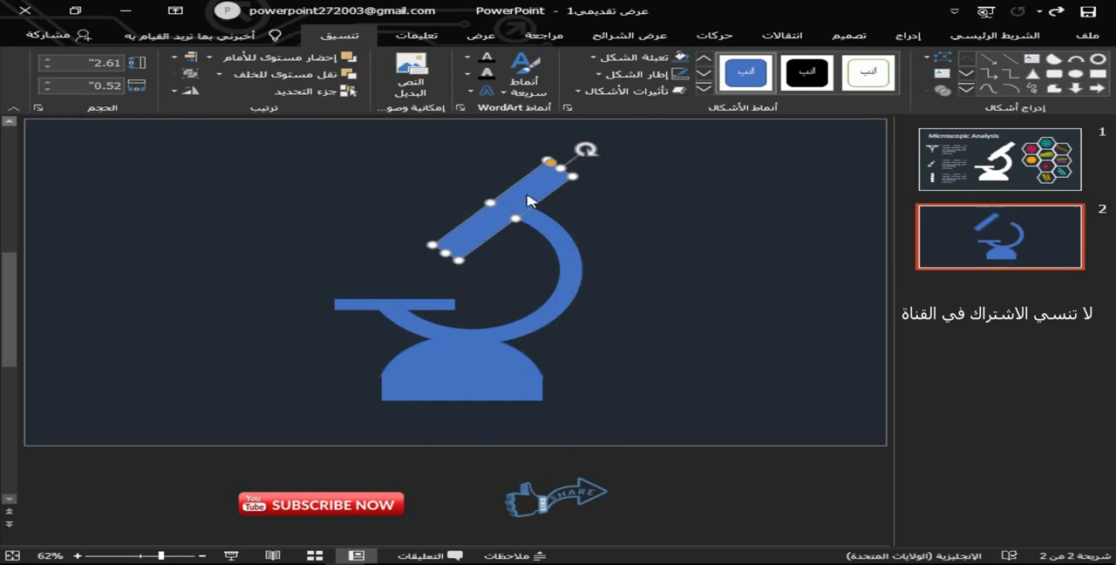
click(633, 75)
click(653, 206)
Duplicate the tube, resize the copy to about 0.92" wide and 2.13" long over the middle of the original, and leave it without an outline.
key(ctrl+d)
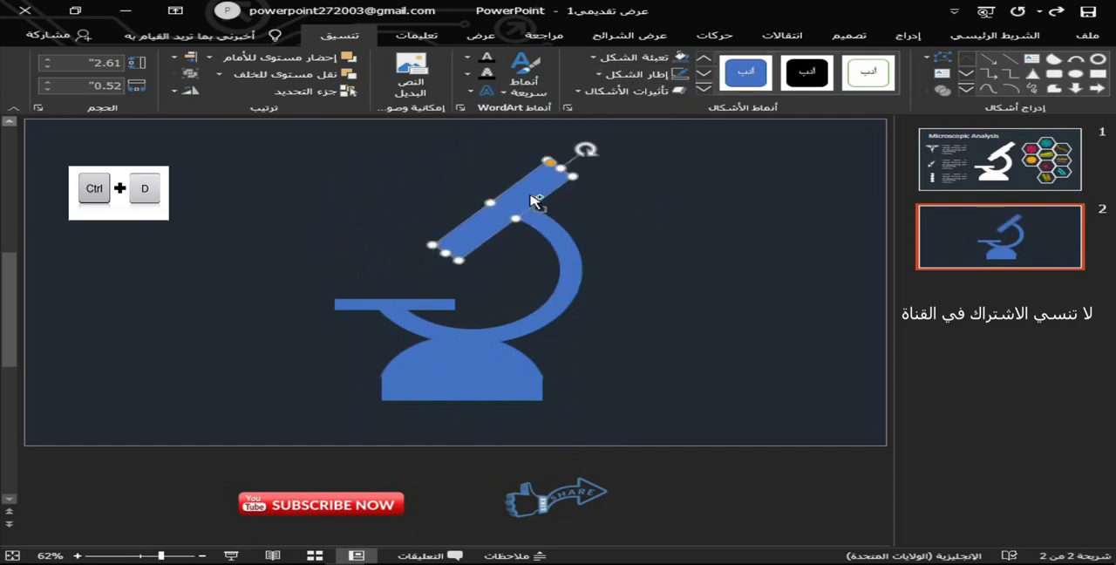
drag(537, 209, 434, 212)
drag(470, 156, 519, 196)
click(453, 251)
drag(447, 253, 438, 260)
click(511, 211)
drag(511, 212, 511, 210)
click(626, 76)
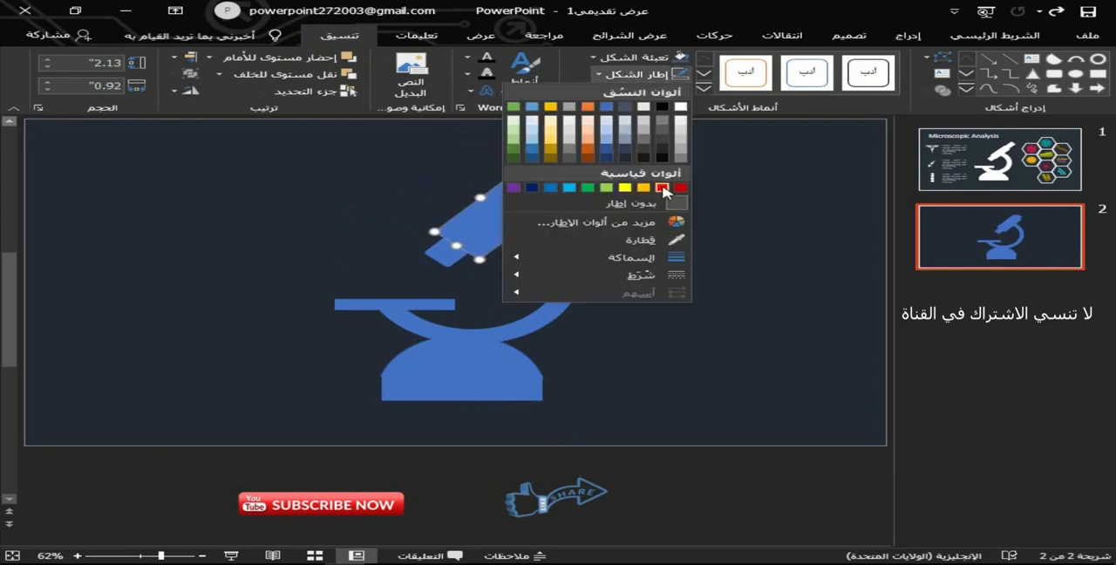
click(682, 184)
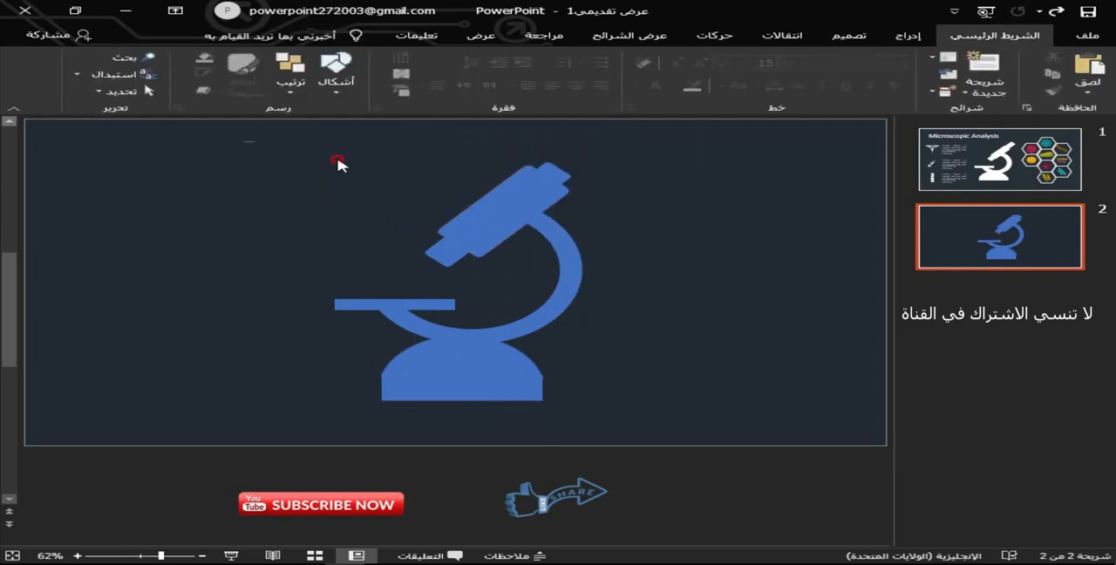
Fill all the microscope's shapes with white, including the domed base.
drag(248, 141, 677, 418)
click(678, 57)
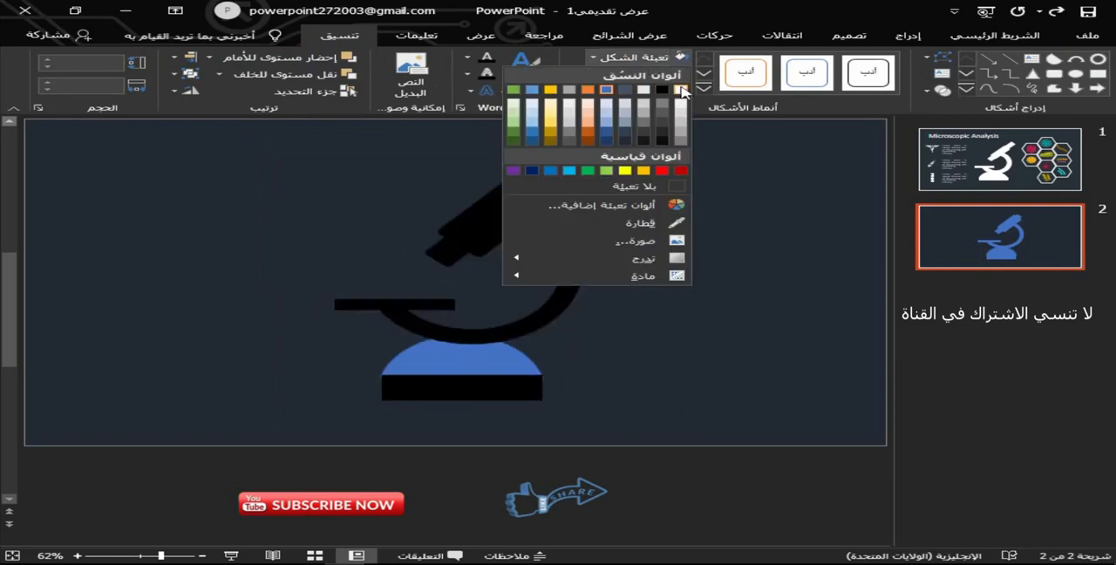
click(681, 90)
click(529, 357)
click(680, 61)
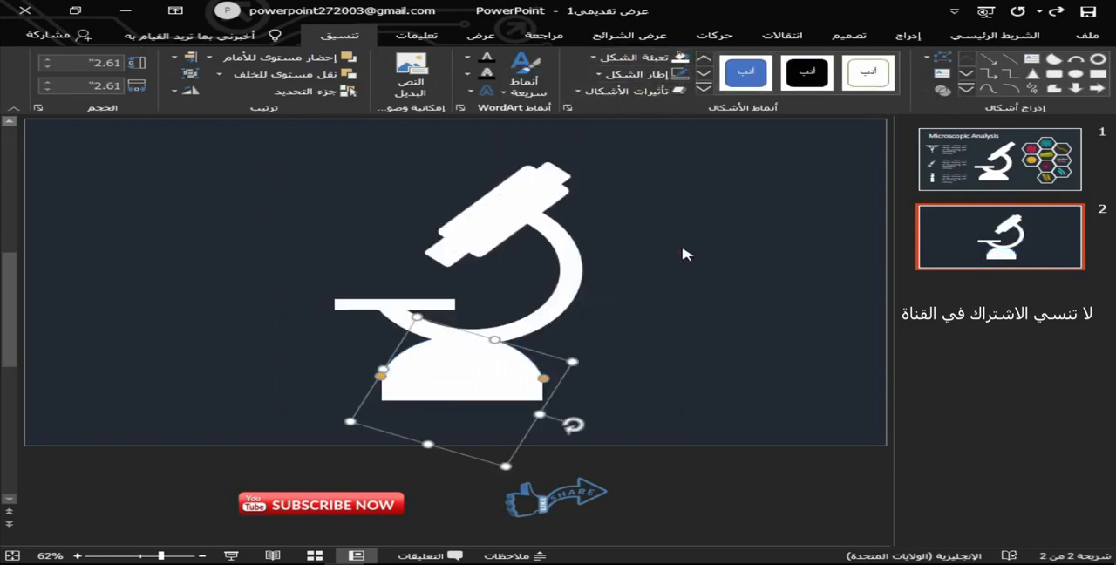
click(685, 252)
Remove the outline from the domed base.
click(497, 356)
click(636, 75)
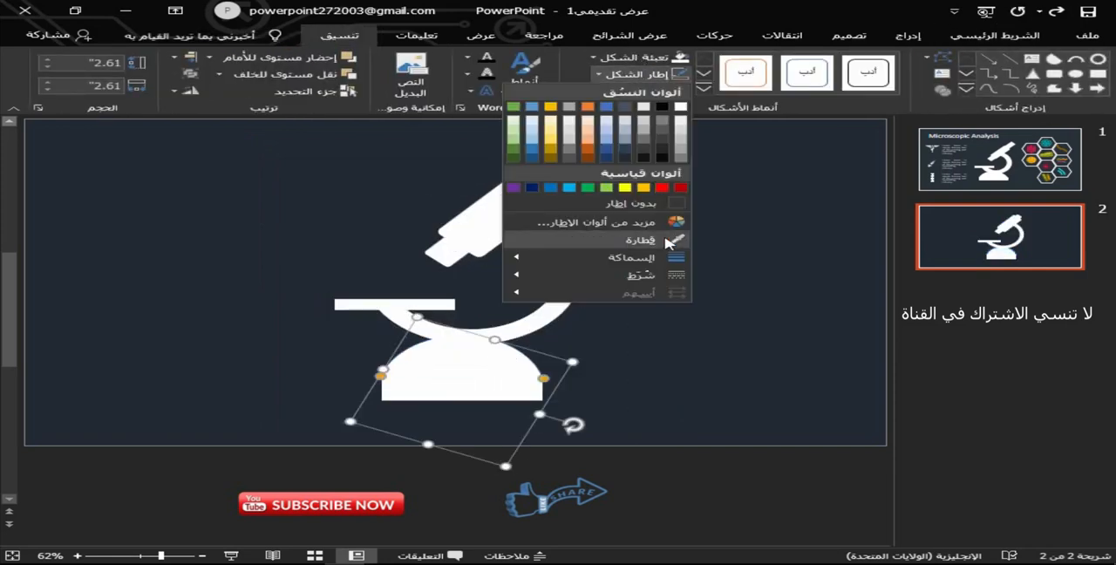
click(663, 210)
click(663, 247)
Draw a horizontal straight line about 1.59" long to the right of the microscope.
click(907, 35)
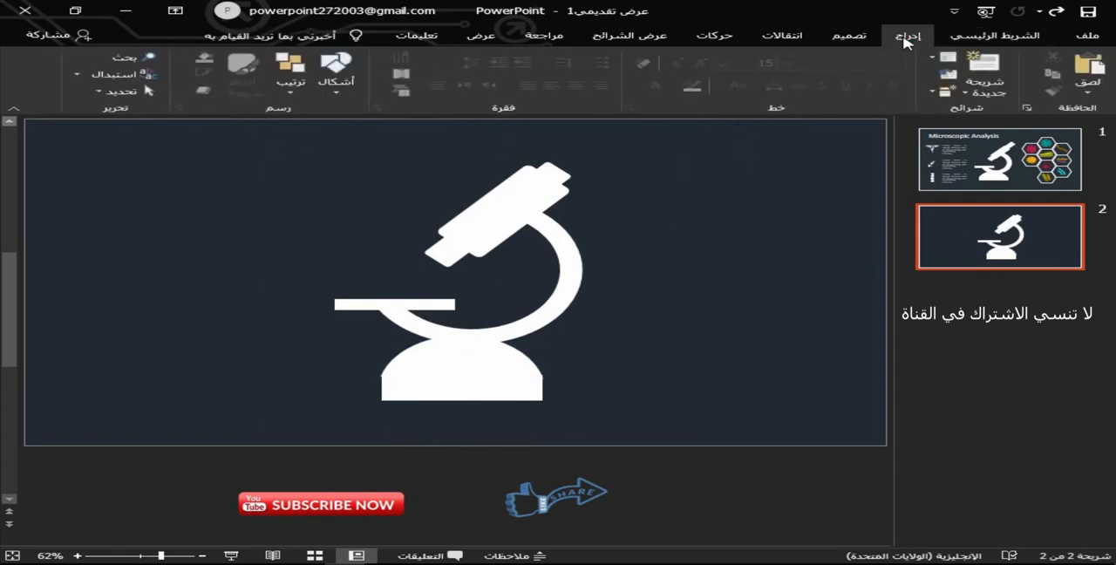
click(741, 72)
click(678, 137)
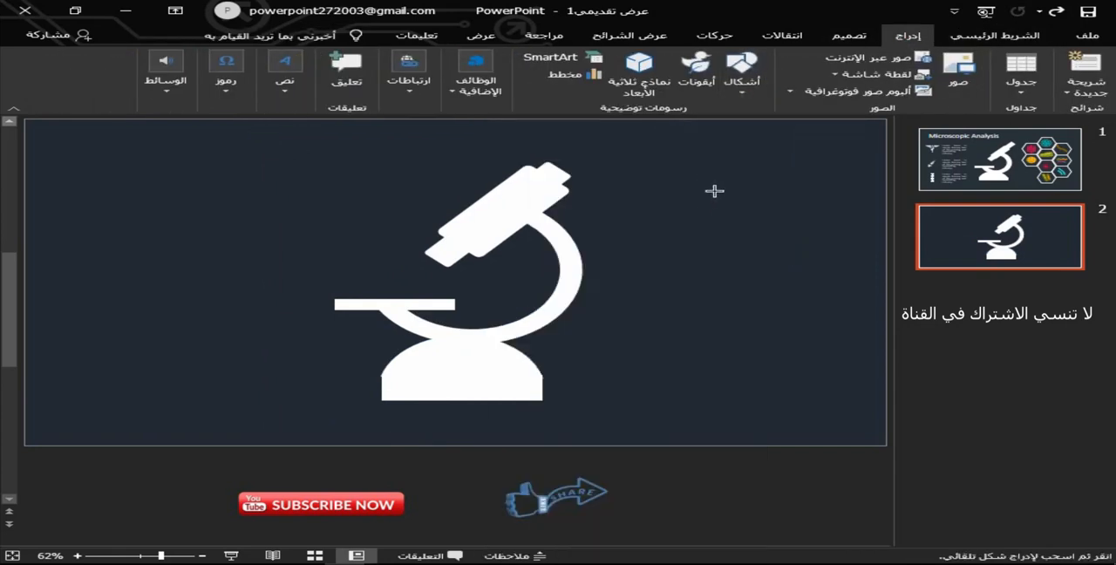
drag(806, 200, 805, 199)
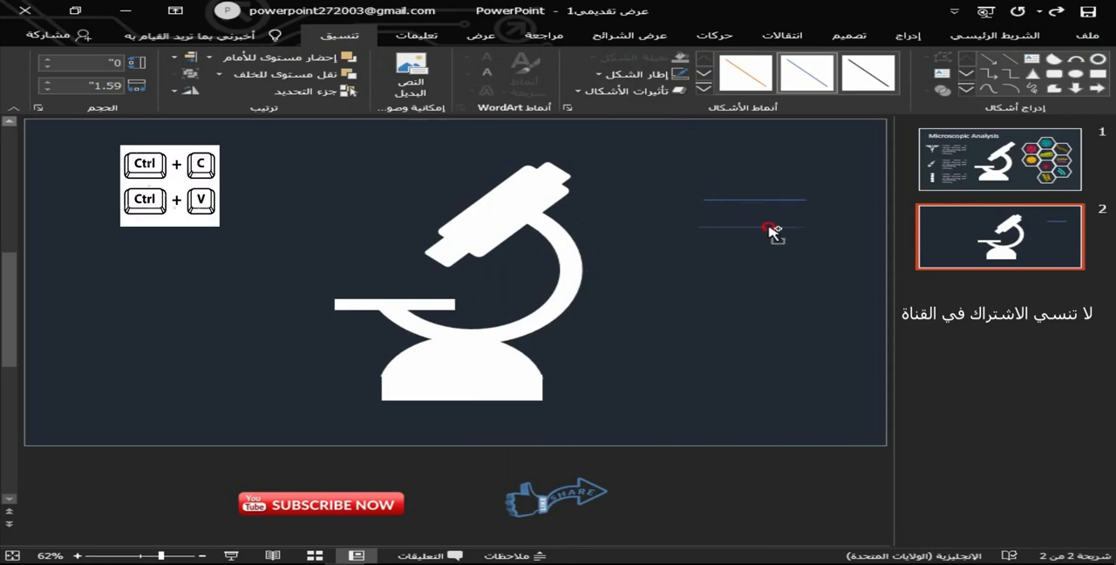
Add mirrored slanted lines, about 1.3" high and 0.7" wide, at both ends of the horizontal line as the hexagon's upper sides.
click(190, 94)
click(163, 141)
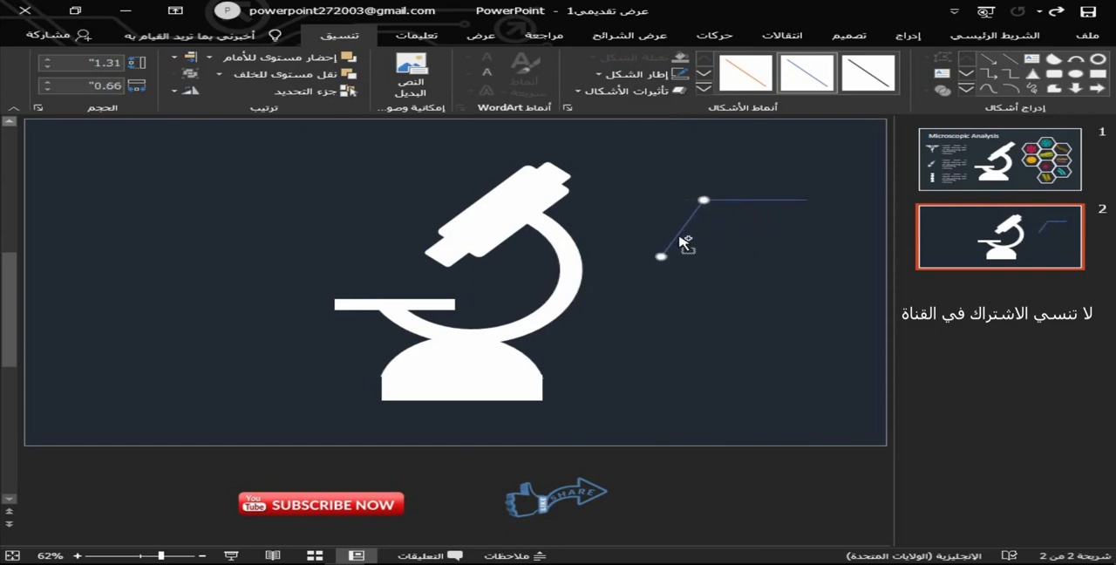
ctrl+click(706, 234)
drag(801, 233, 805, 233)
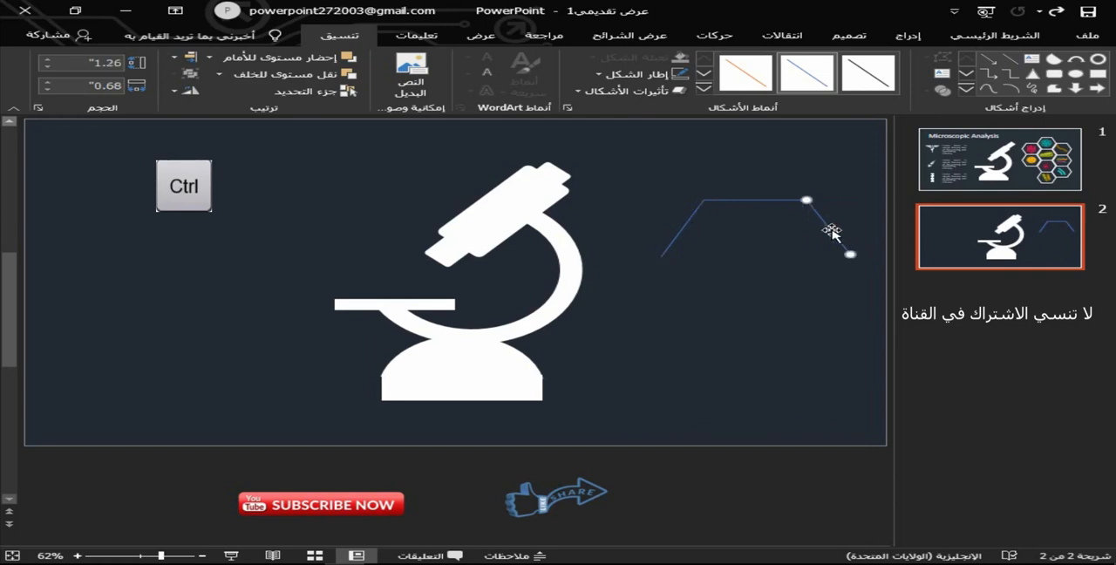
Copy the slanted and horizontal lines downward to complete the lower half of the hexagon.
drag(688, 224, 835, 283)
key(ctrl+z)
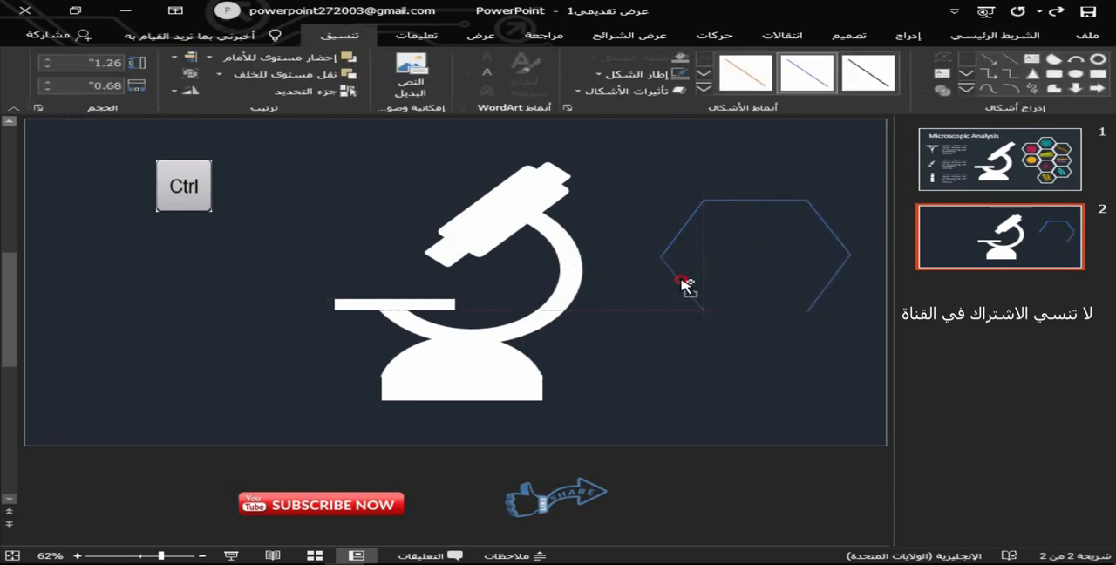
drag(751, 211, 755, 295)
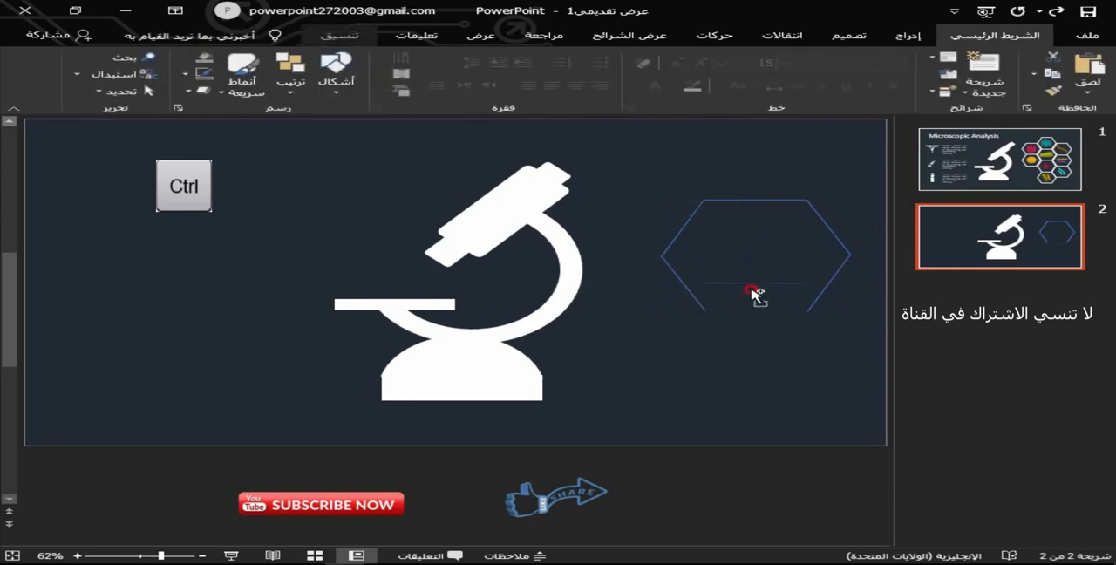
click(777, 341)
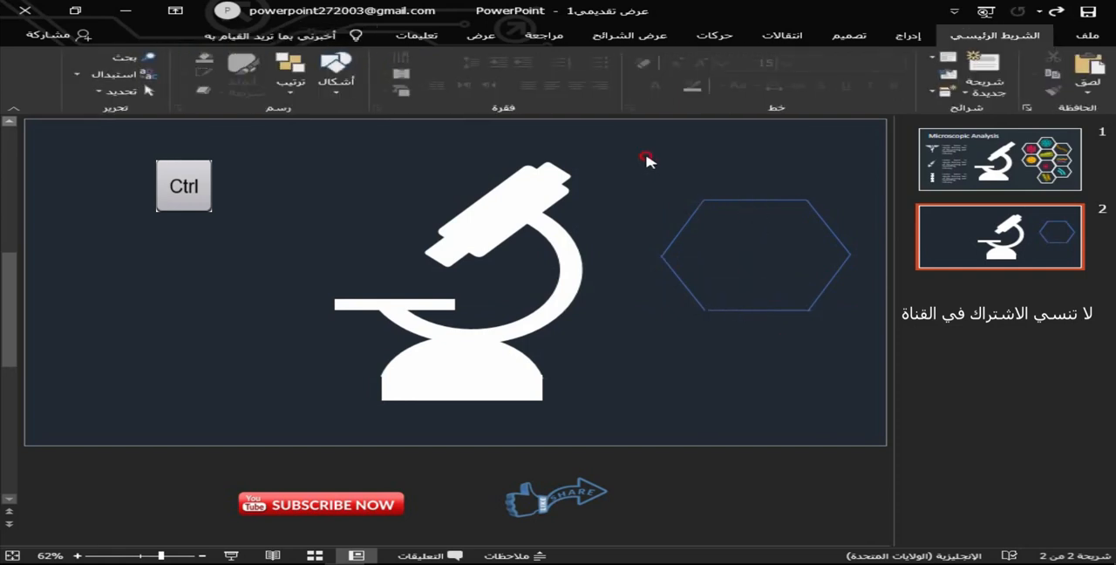
Align the hexagon's lower line with its neighbours and group all six lines.
drag(645, 155, 860, 352)
click(734, 309)
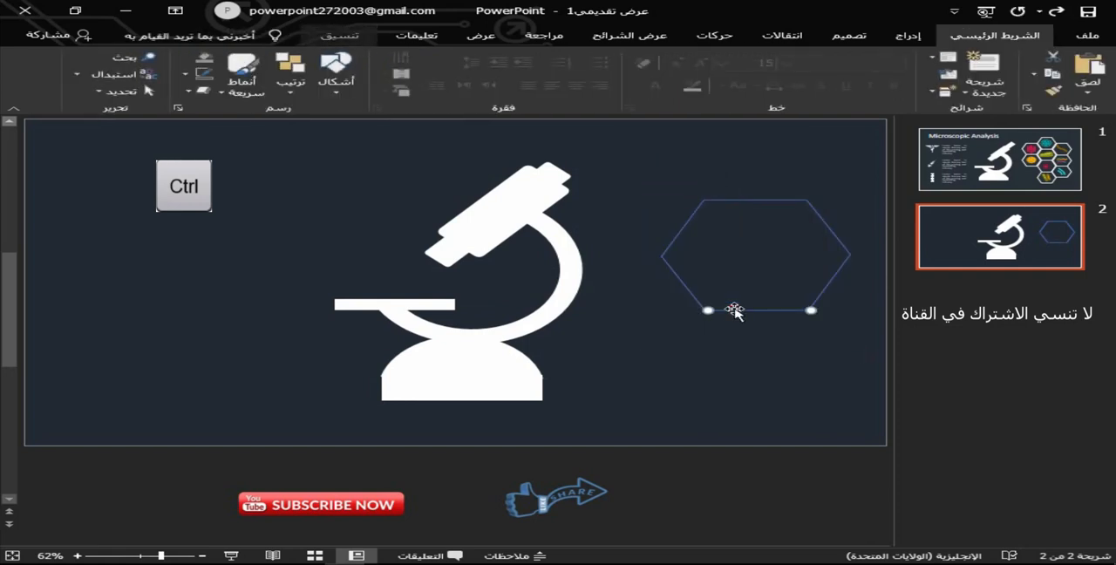
click(800, 351)
drag(640, 149, 854, 361)
key(ctrl+g)
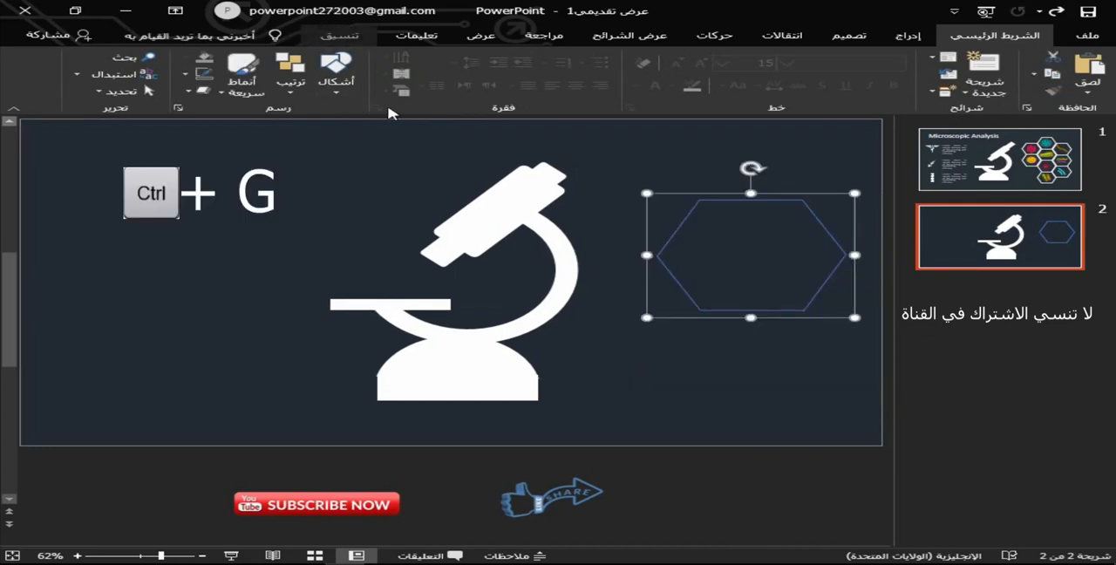
Set the grouped hexagon's outline color to white.
click(340, 35)
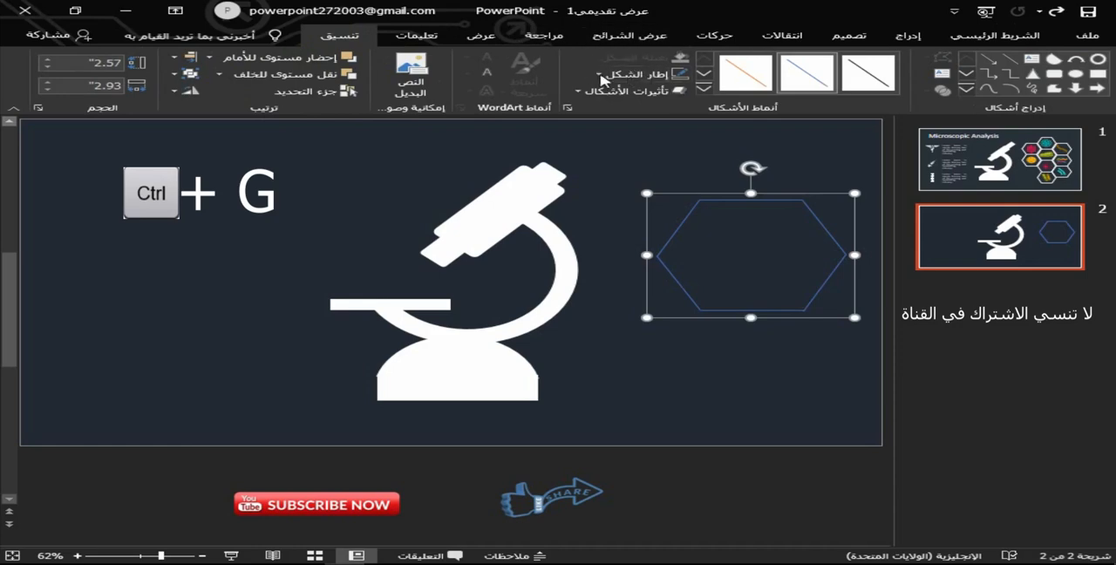
click(601, 75)
click(676, 112)
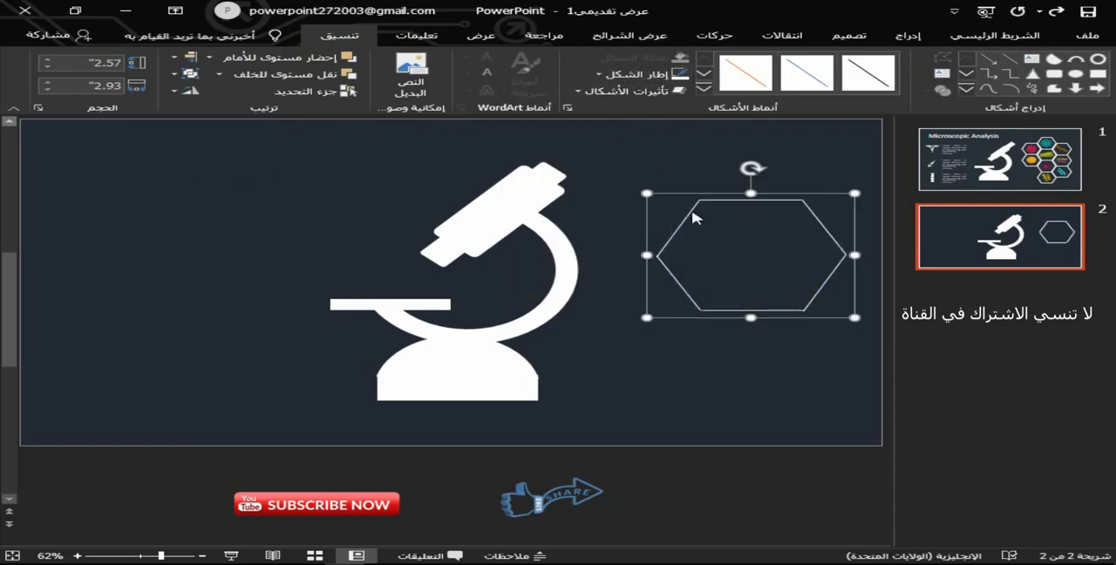
Set the hexagon's line width to 3.25 pt in the shape formatting options.
right_click(698, 214)
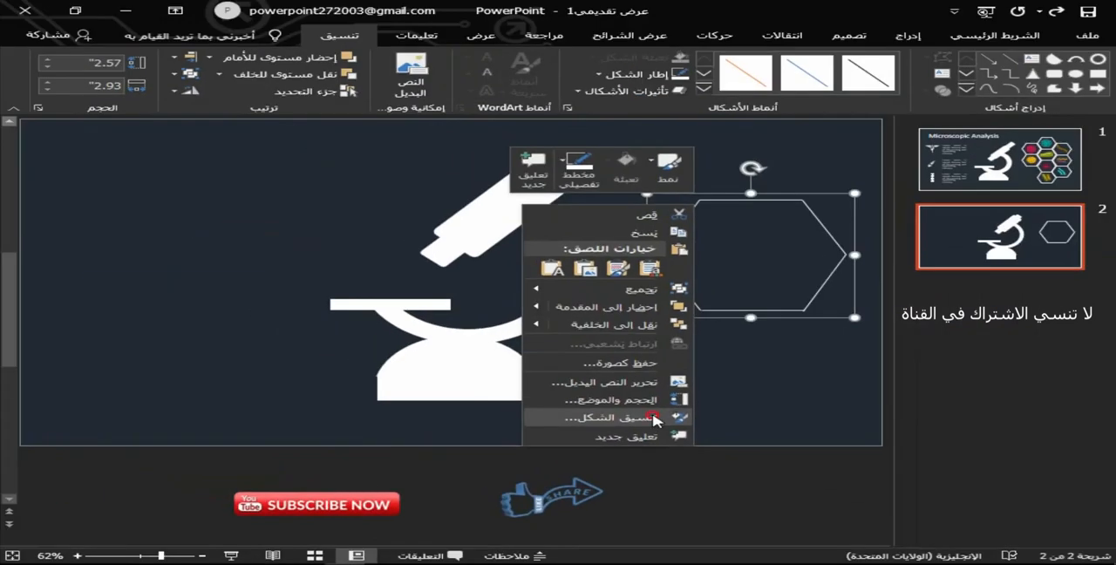
click(562, 283)
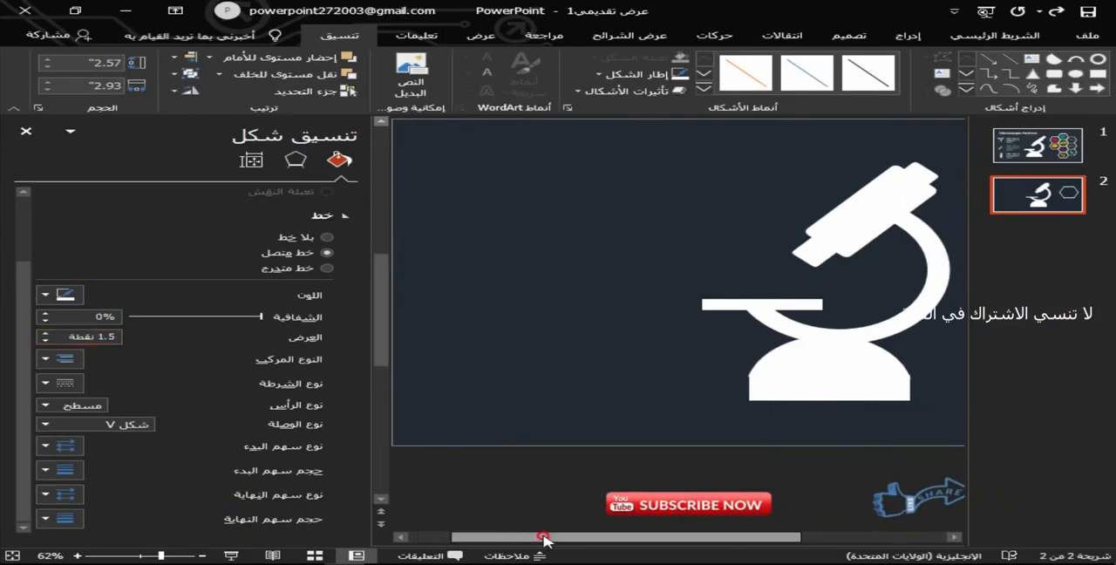
drag(543, 536, 715, 537)
click(45, 332)
click(45, 332)
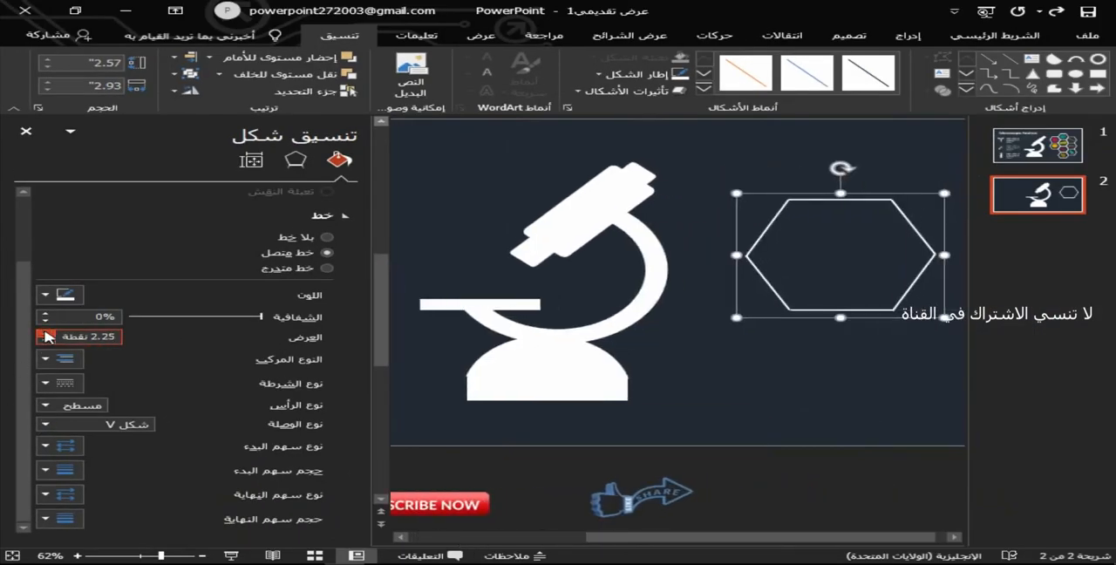
click(45, 332)
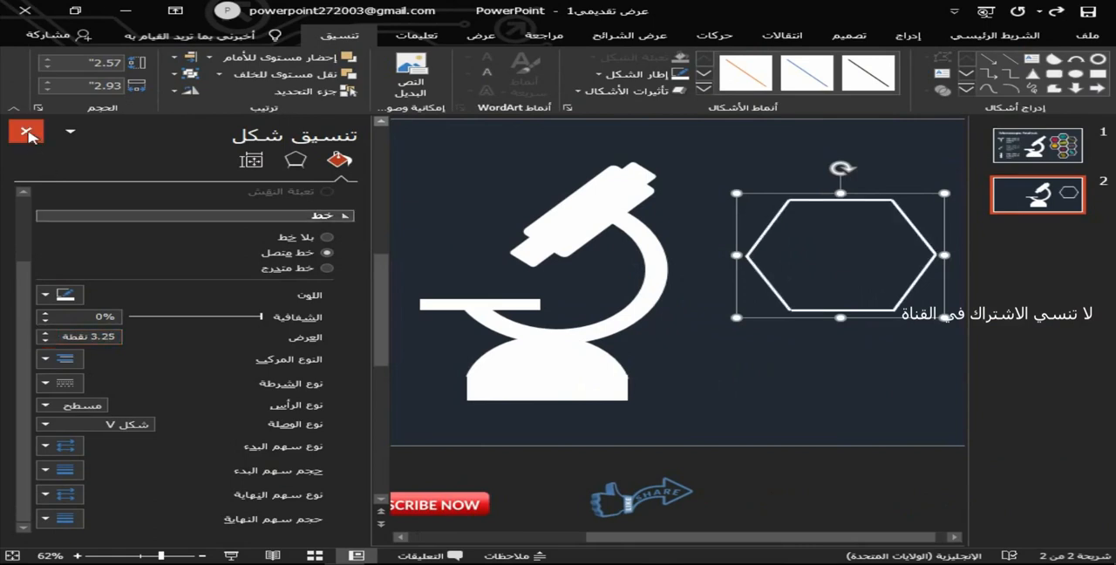
click(26, 130)
Shrink the hexagon to about 1.97" by 1.73" and duplicate it into a seven-cell honeycomb with columns of three and four.
drag(645, 318, 708, 280)
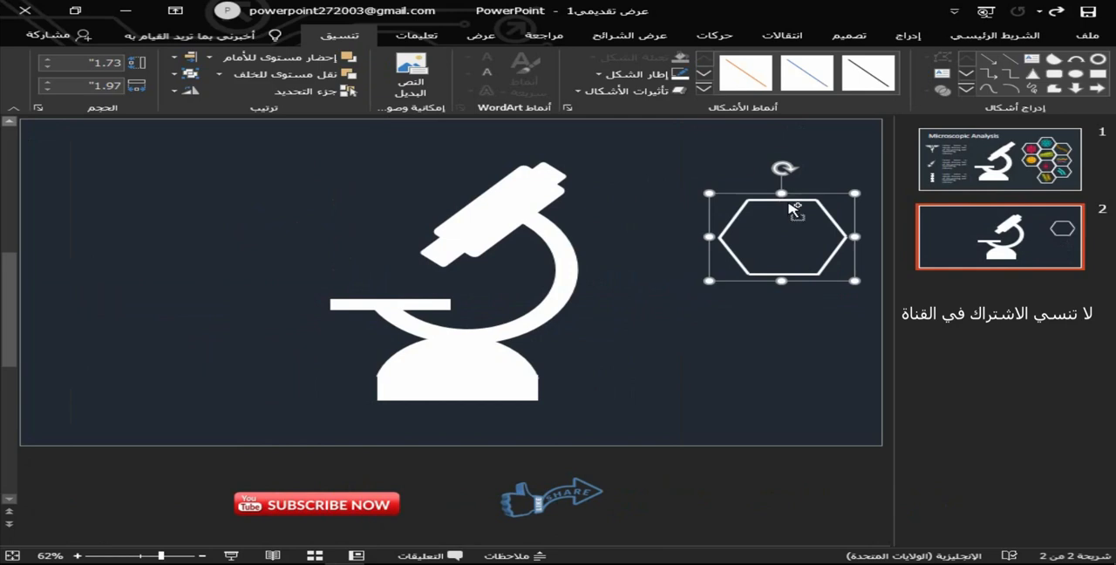
drag(793, 208, 648, 332)
key(ctrl+d)
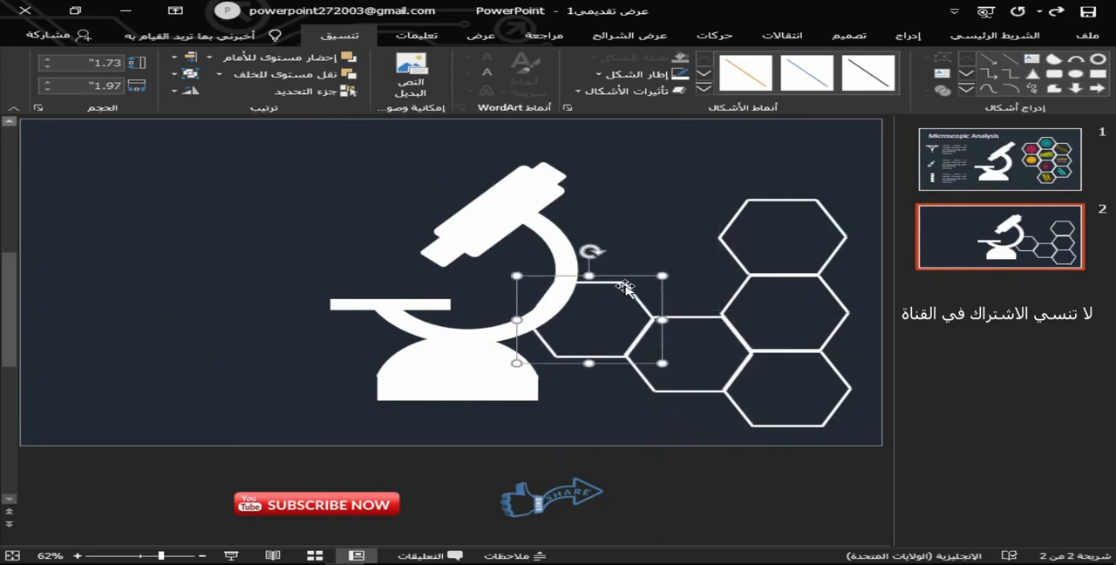
drag(626, 288, 720, 243)
key(ctrl+d)
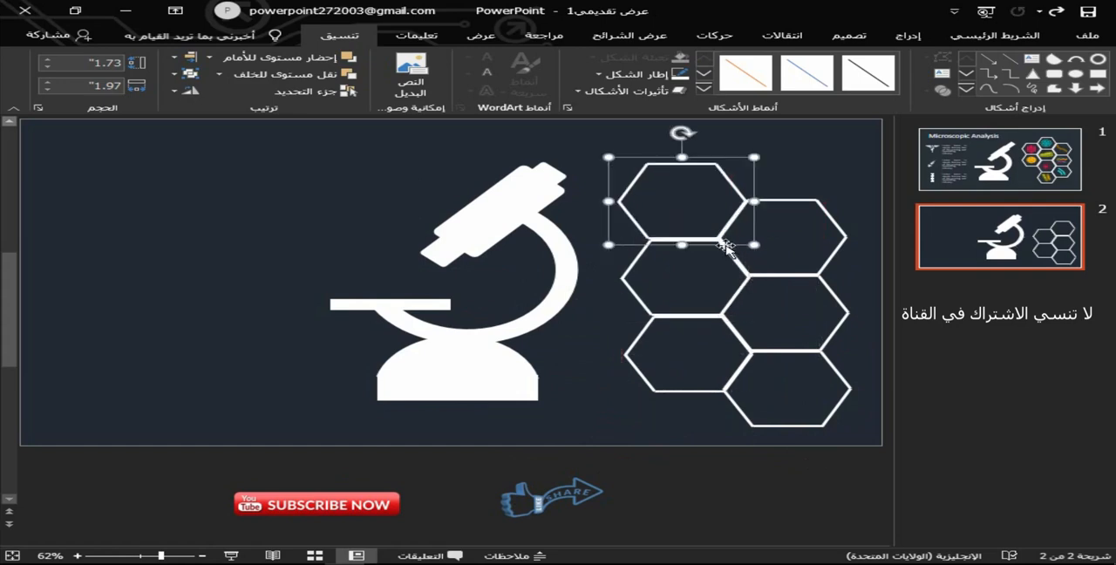
drag(735, 190, 822, 166)
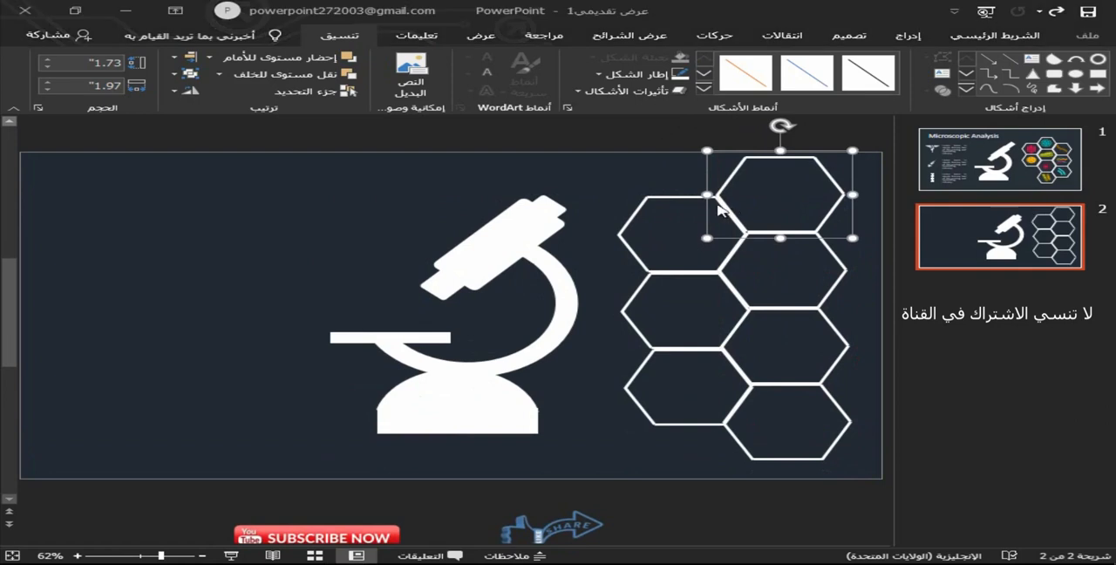
Nudge the microscope's eyepiece slightly outward along the tube's upper end.
click(555, 204)
drag(554, 167, 567, 160)
click(593, 198)
Try to select all the microscope's parts together and move them slightly leftward.
drag(257, 124, 617, 448)
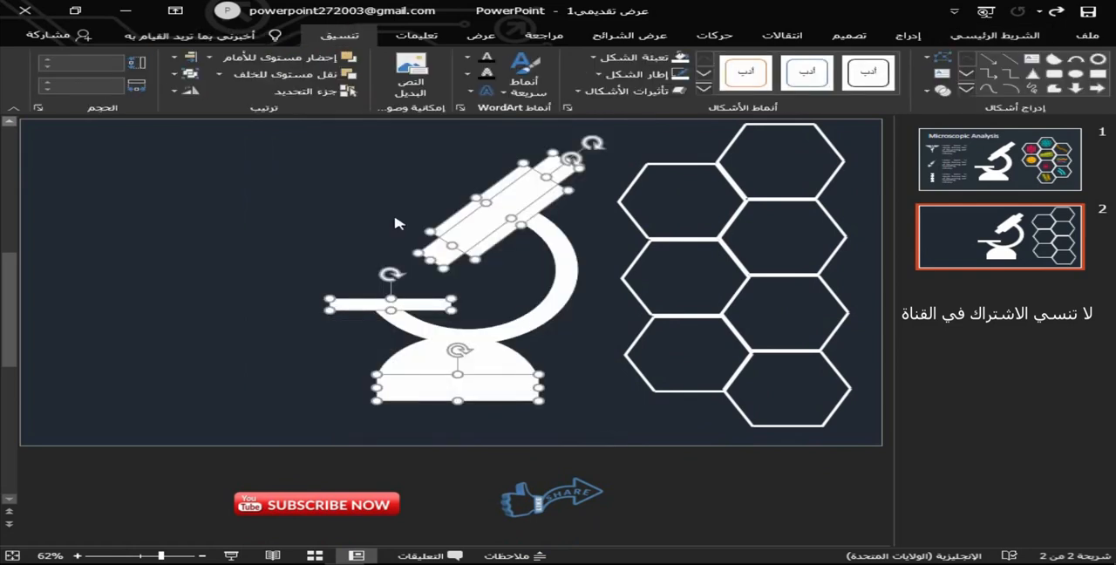
click(269, 137)
drag(256, 123, 621, 446)
shift+click(539, 314)
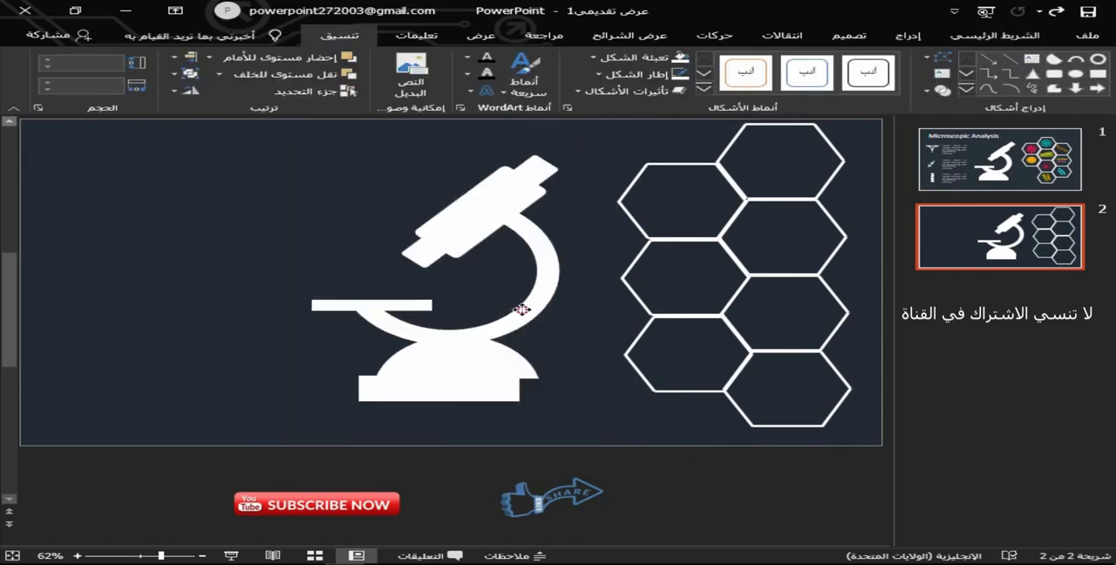
click(593, 399)
click(835, 511)
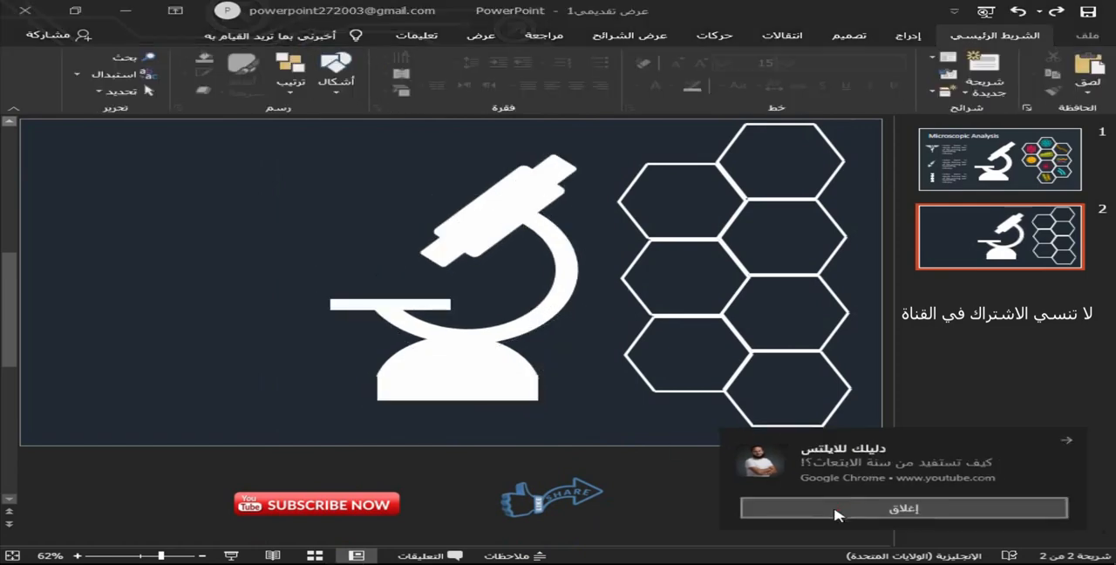
Copy six organism icons from slide 1 (round virus, spiky ball, hairy bacillus, chain, cocci and rod pair) onto slide 2.
scroll(758, 283, up, 1)
click(950, 245)
key(Up)
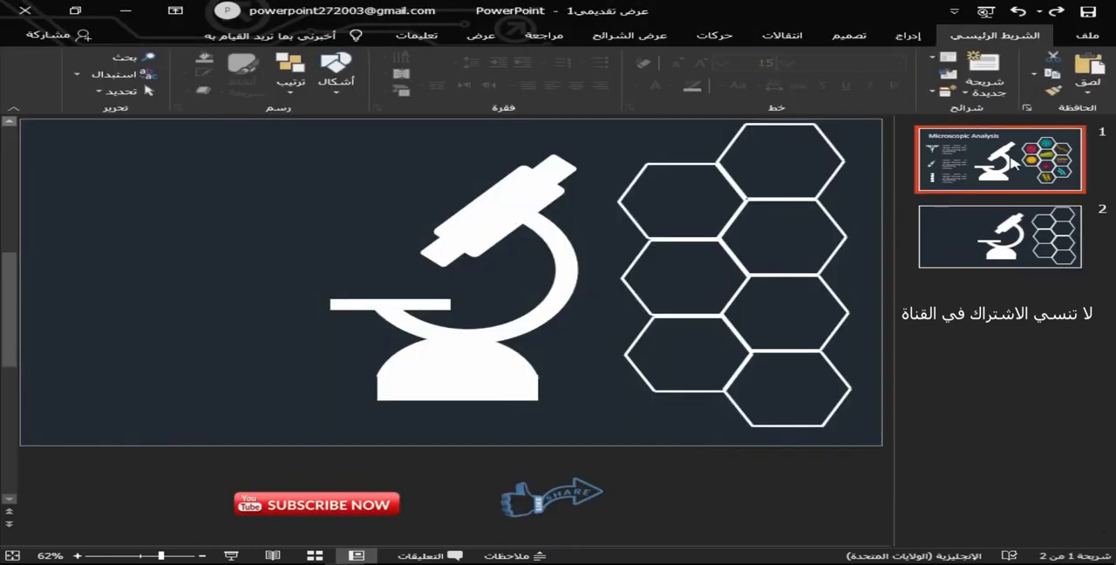
click(697, 245)
ctrl+click(613, 274)
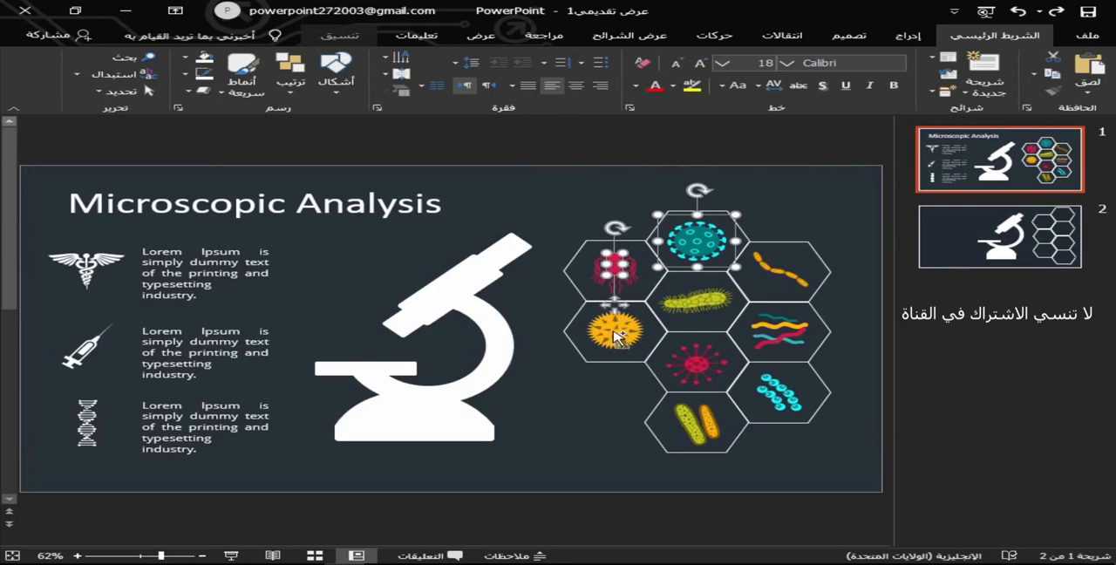
click(792, 271)
click(697, 236)
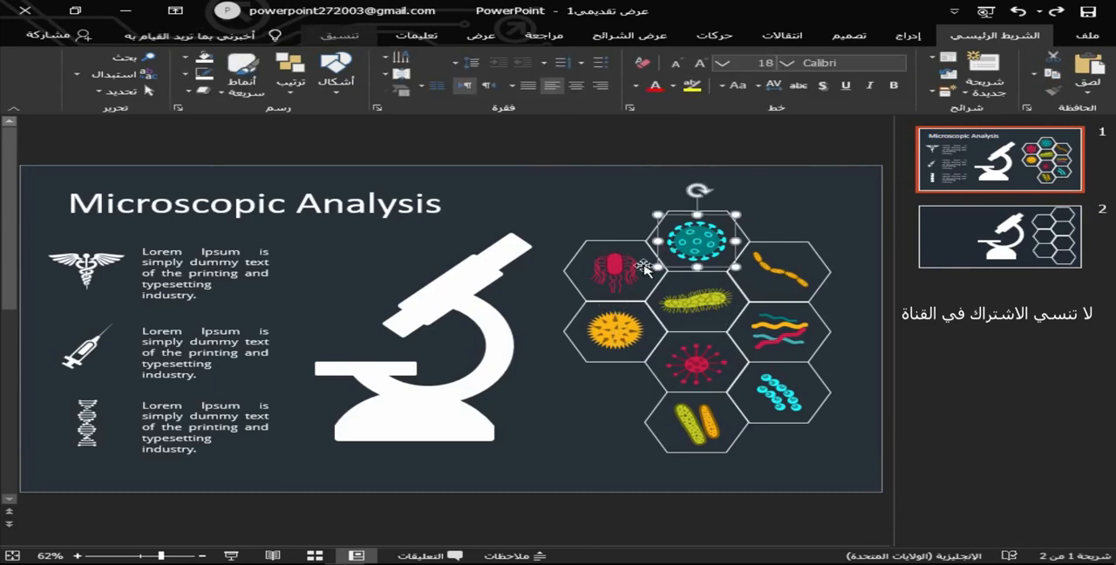
ctrl+click(623, 332)
ctrl+click(693, 312)
ctrl+click(793, 281)
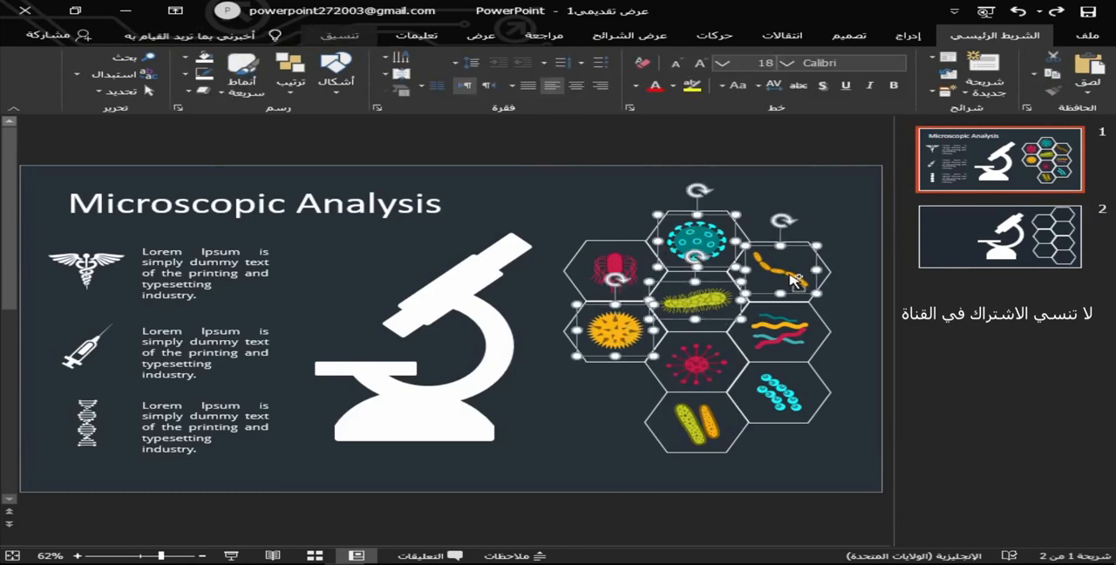
ctrl+click(771, 399)
ctrl+click(704, 431)
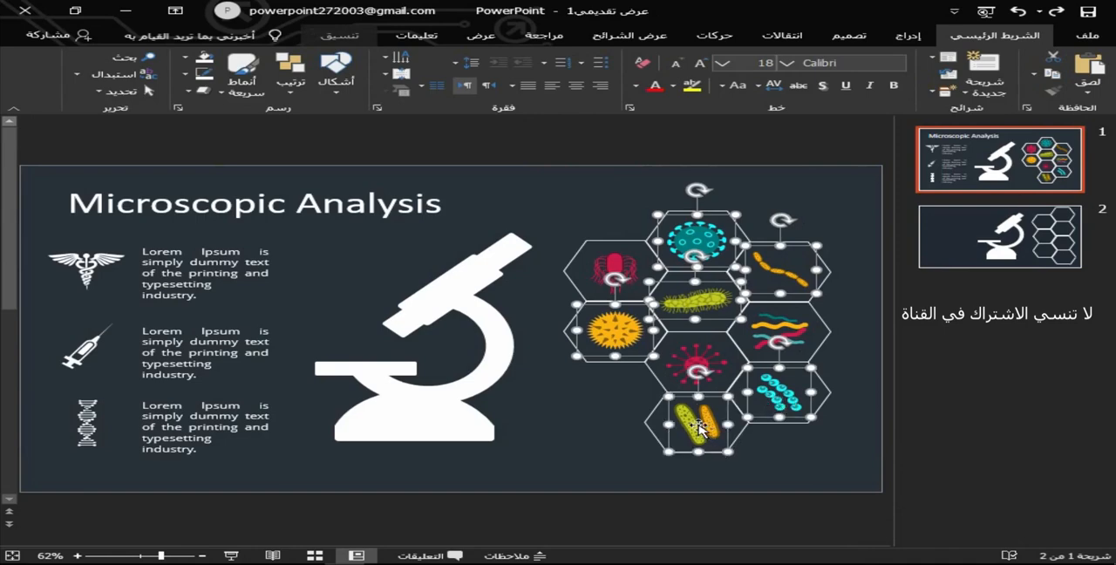
key(ctrl+c)
key(Page_Down)
key(ctrl+v)
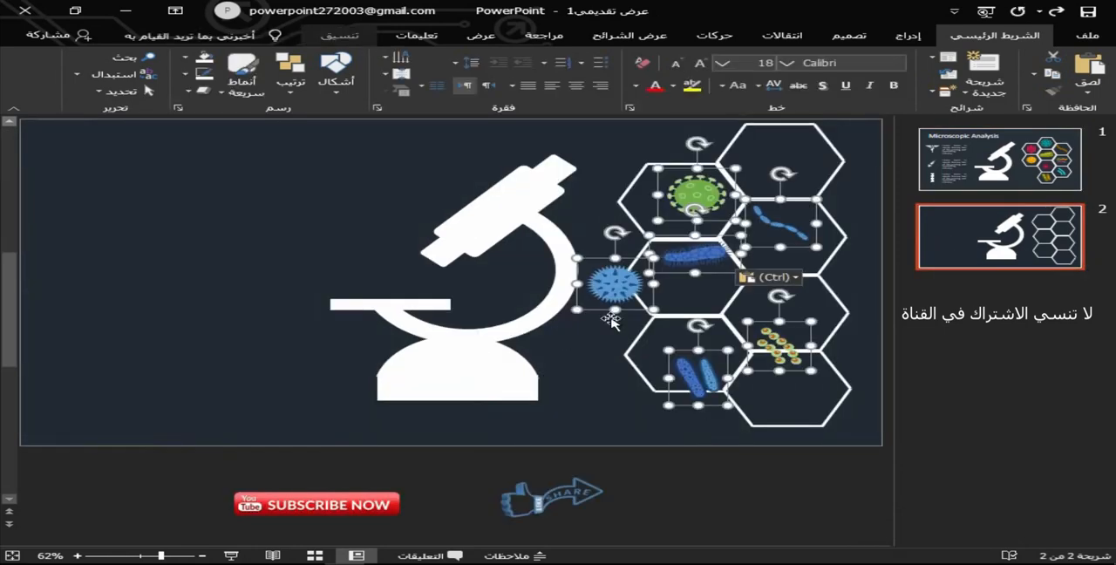
click(323, 223)
Center each of the six pasted organism icons inside its own honeycomb cell, leaving the topmost cell empty.
click(780, 347)
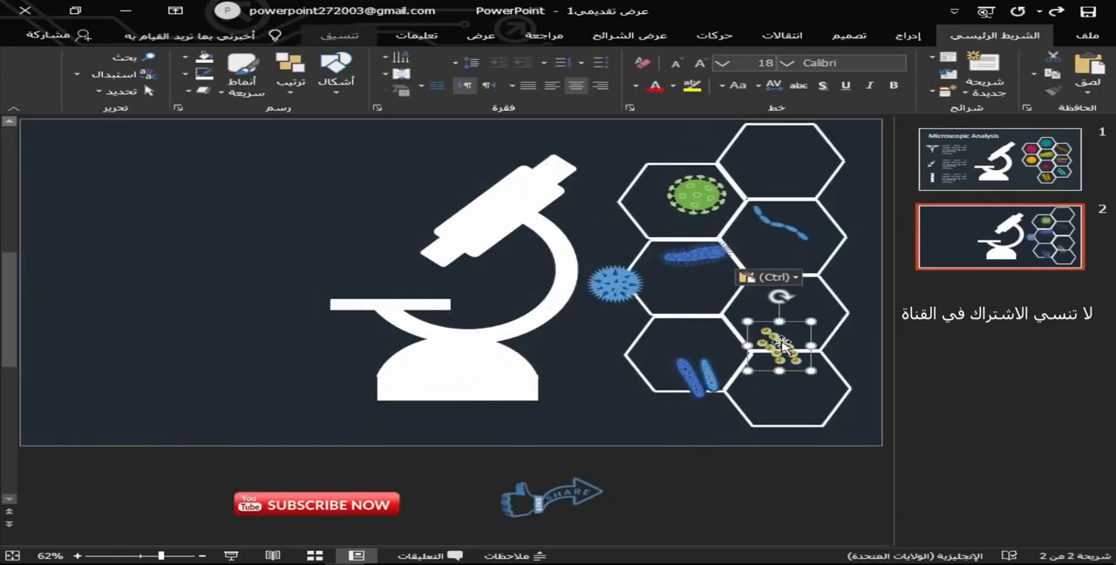
drag(790, 323, 799, 367)
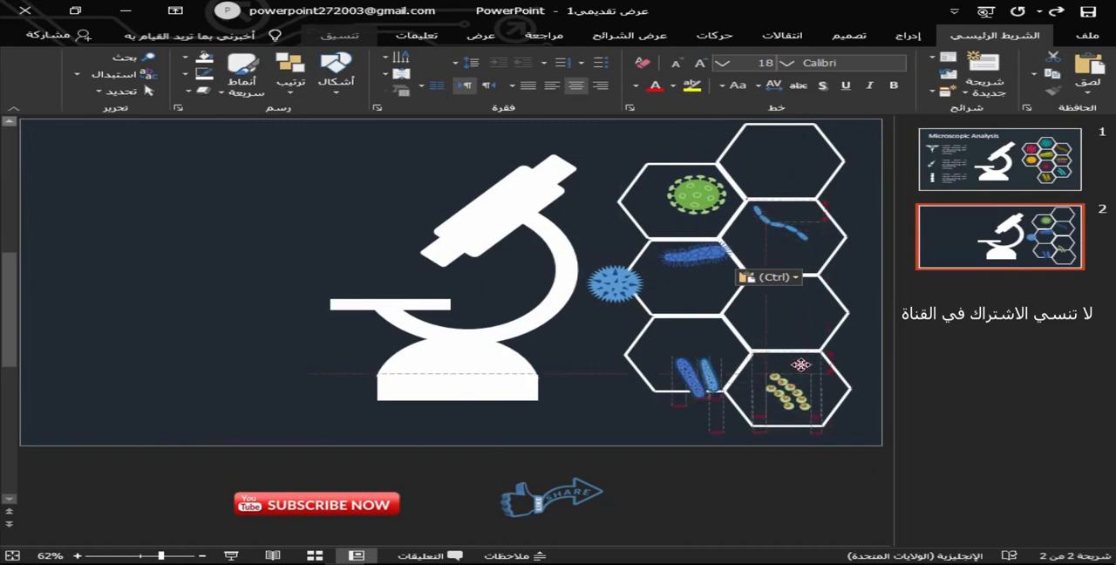
drag(690, 368, 686, 347)
drag(695, 195, 676, 199)
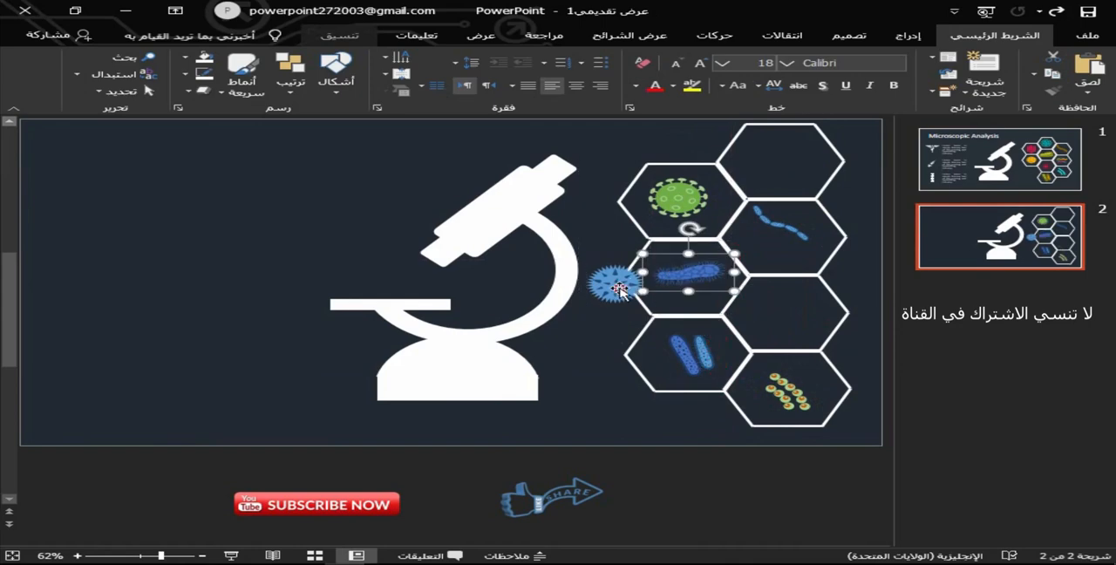
drag(615, 283, 794, 313)
drag(776, 227, 784, 239)
Copy the red spiked virus icon from slide 1 and place it in slide 2's empty topmost hexagon.
click(1023, 164)
click(706, 377)
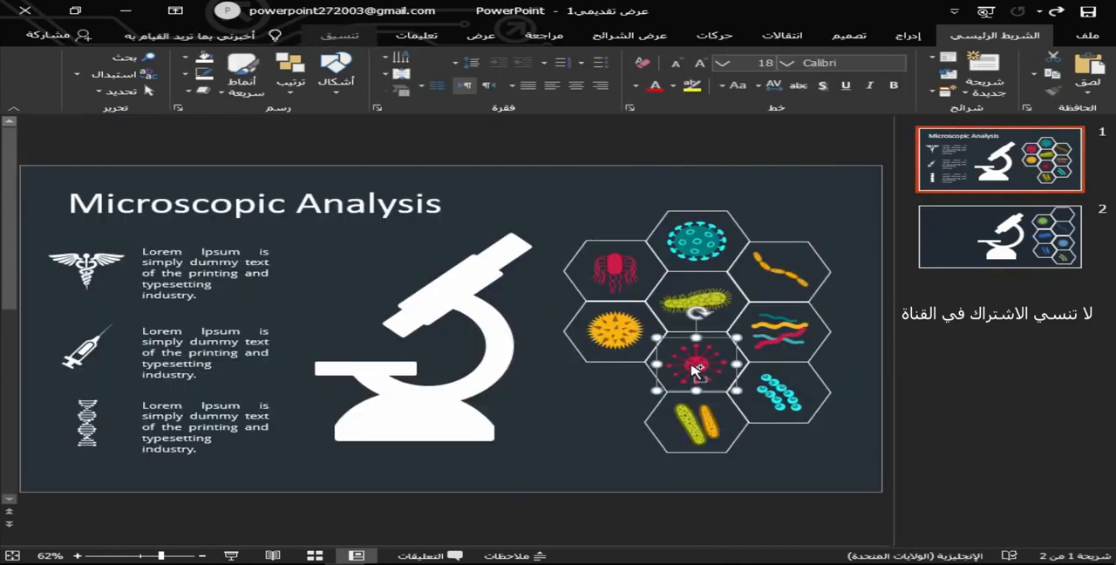
click(982, 236)
key(ctrl+v)
drag(717, 294, 780, 160)
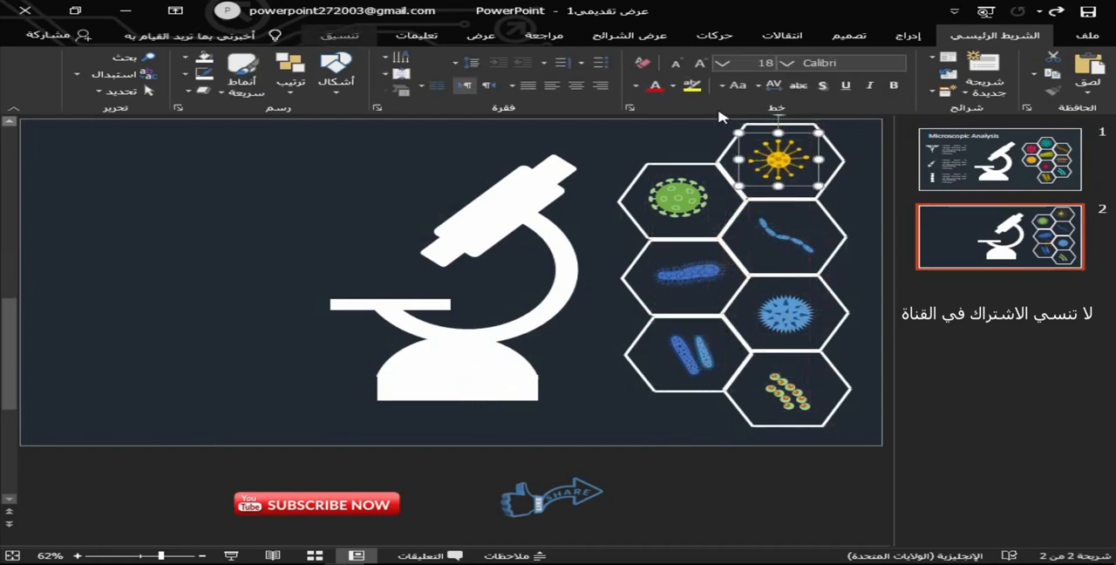
click(339, 35)
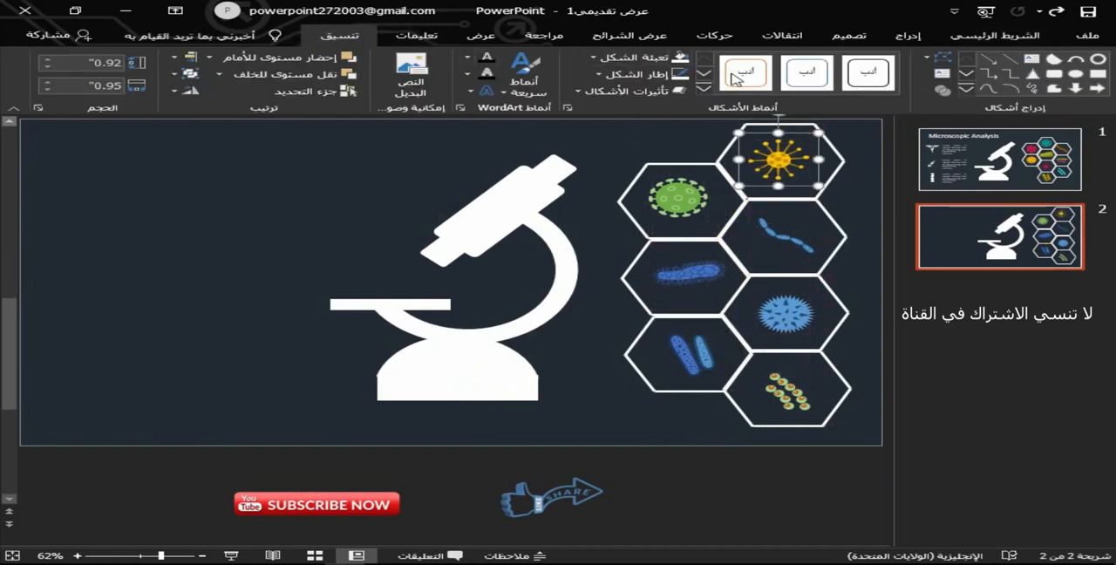
click(617, 138)
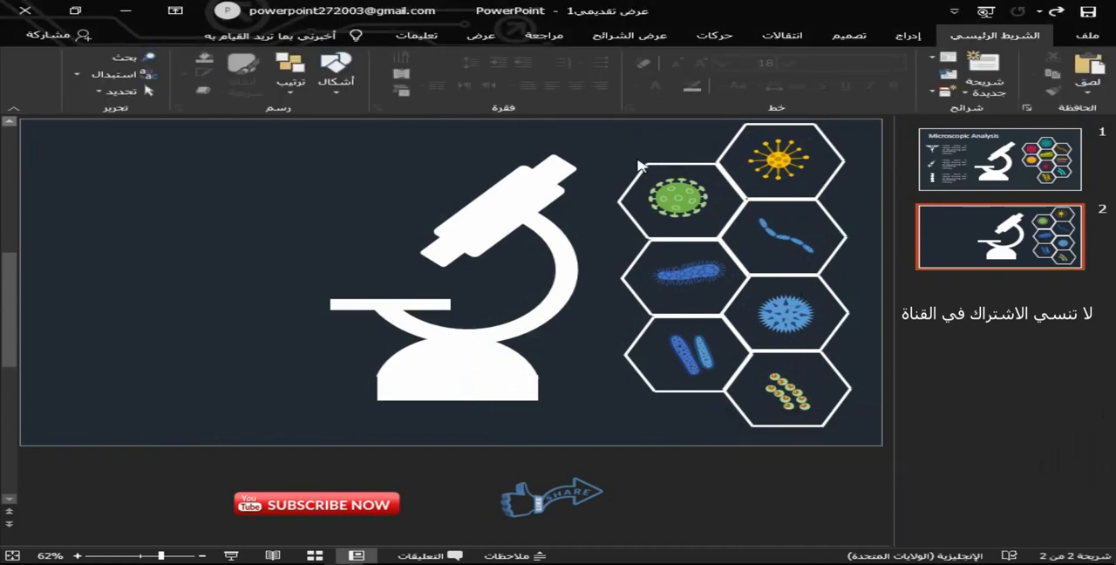
Insert a text box above and left of the microscope on slide 2 and enter the title "التحليل المجهري".
click(1000, 159)
click(316, 204)
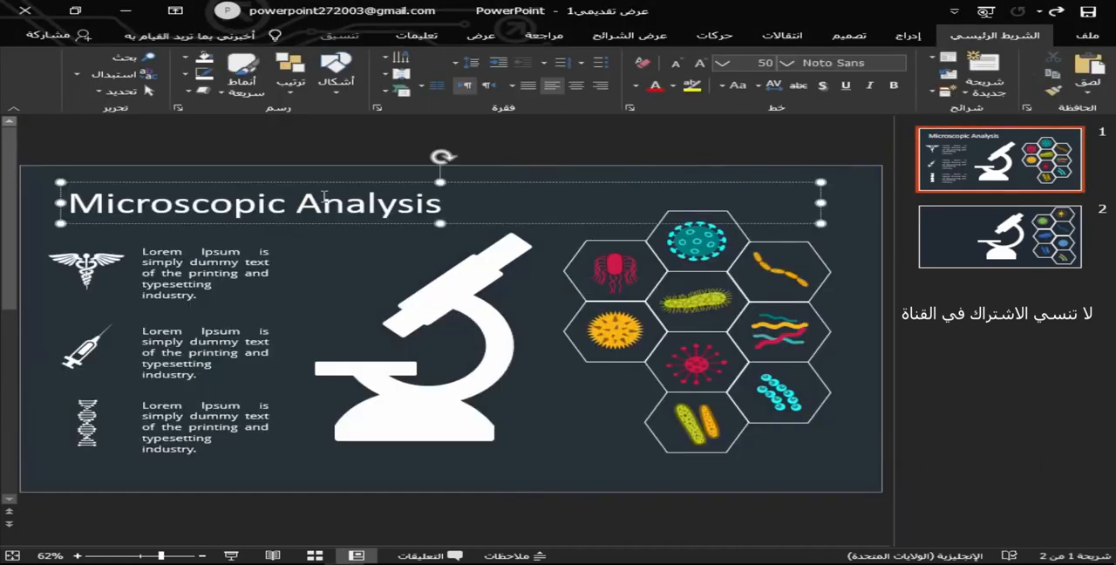
click(1000, 236)
click(907, 34)
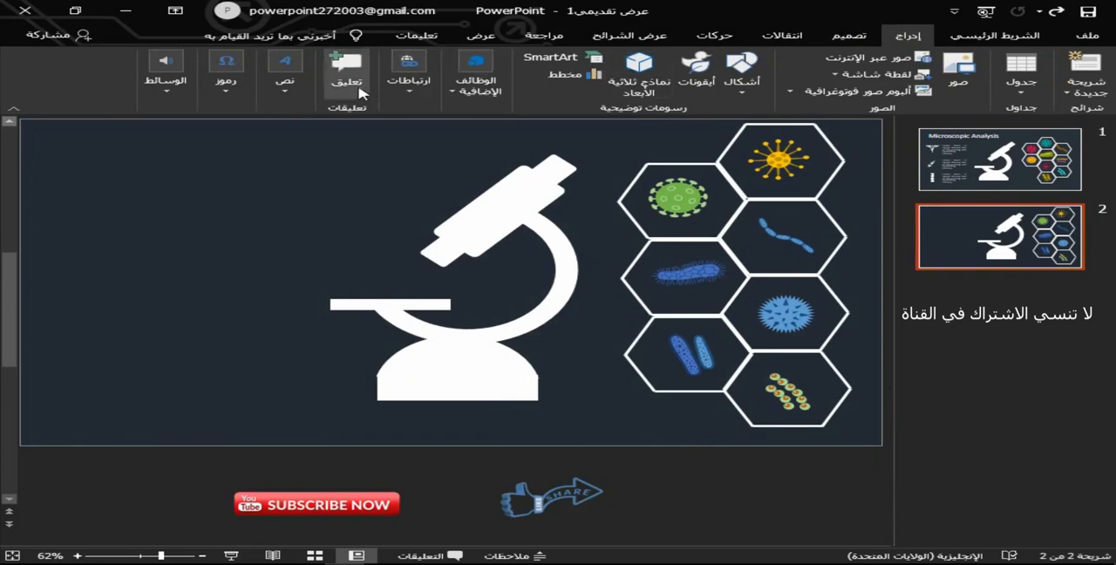
click(284, 70)
click(285, 135)
drag(342, 177, 347, 178)
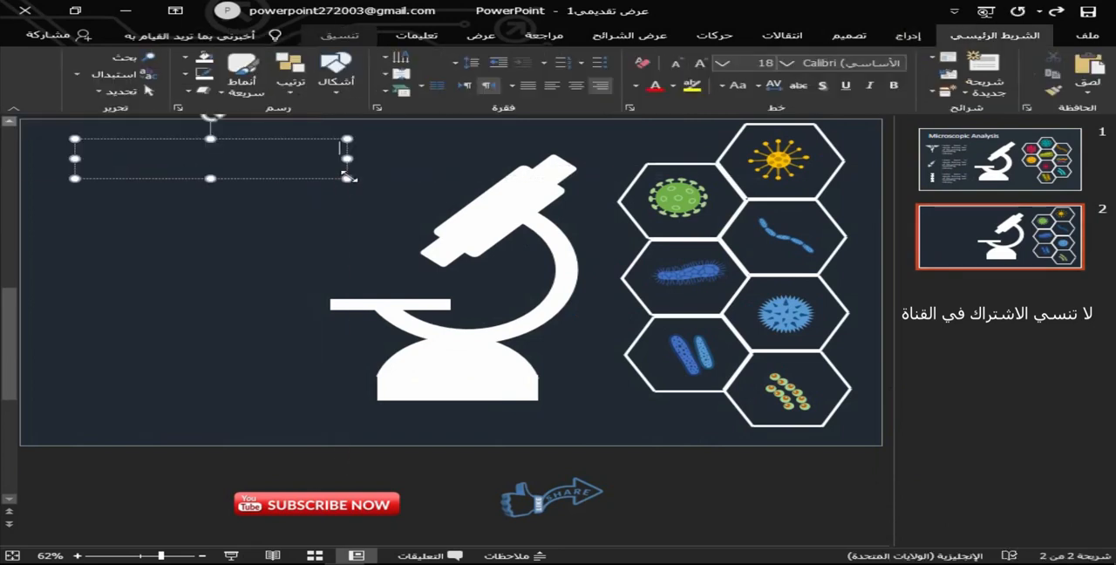
text(hi)
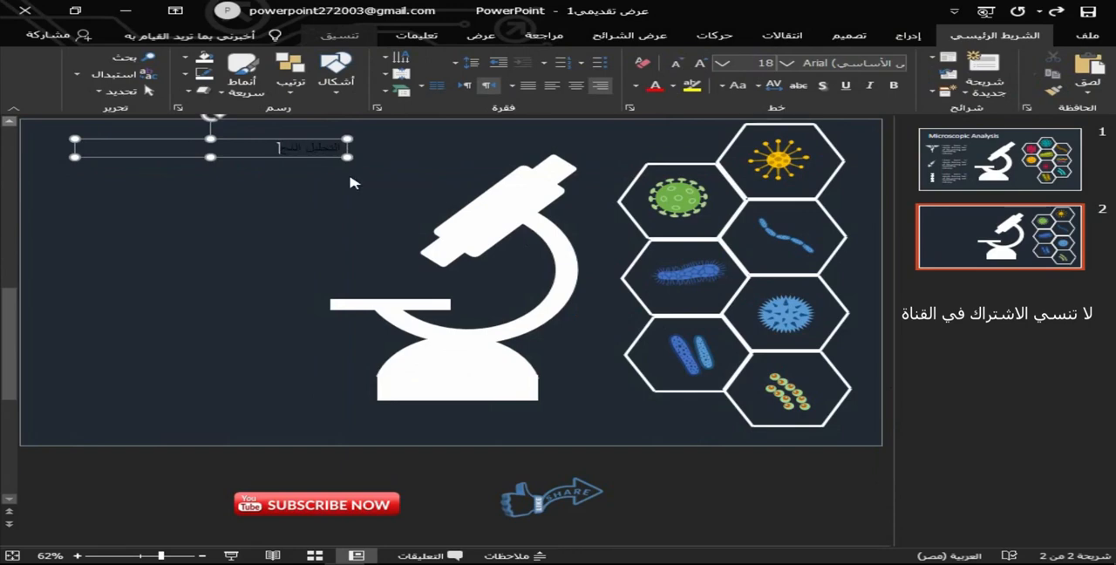
Format the title text as white, 40 pt and bold.
triple_click(293, 147)
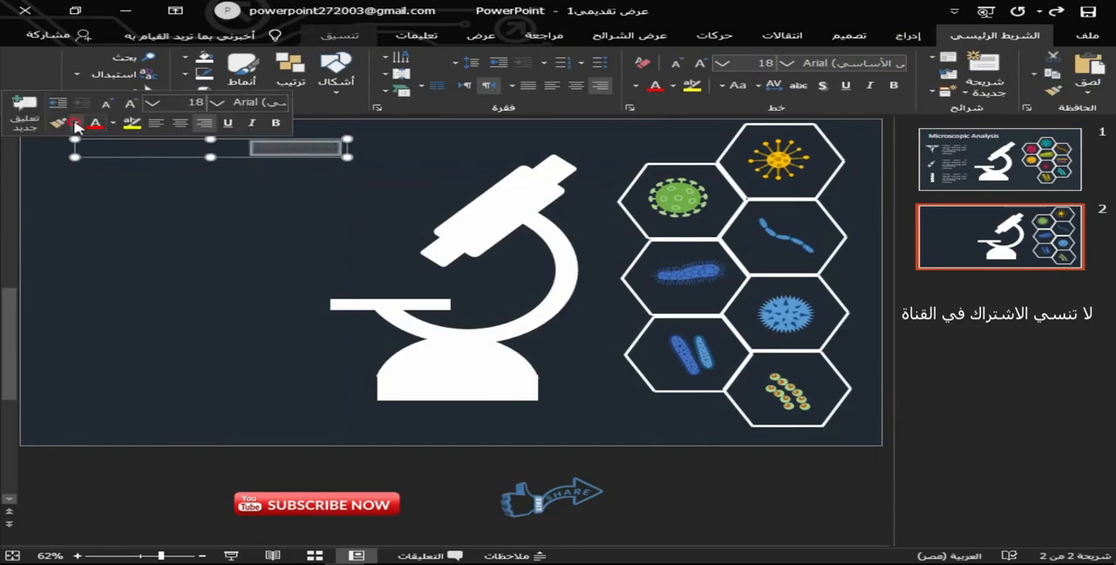
click(75, 125)
click(177, 157)
click(129, 105)
click(129, 105)
click(129, 105)
click(129, 104)
click(129, 104)
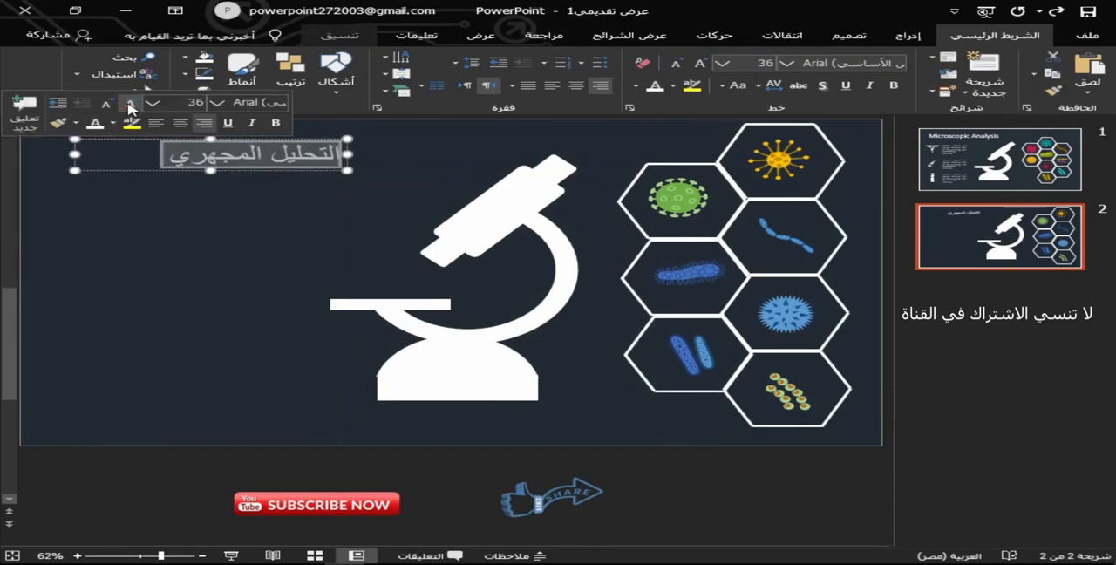
click(129, 104)
key(ctrl+b)
Set the title's font to Segoe UI Semilight, shift its text box slightly up and right, and narrow the box.
click(223, 102)
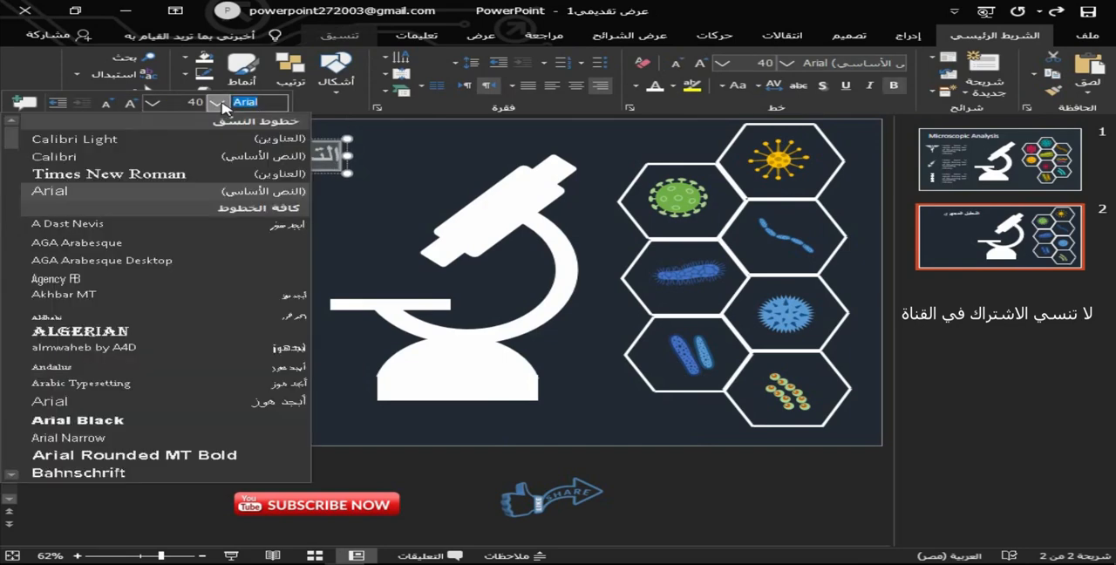
click(224, 103)
click(787, 63)
scroll(659, 217, down, 20)
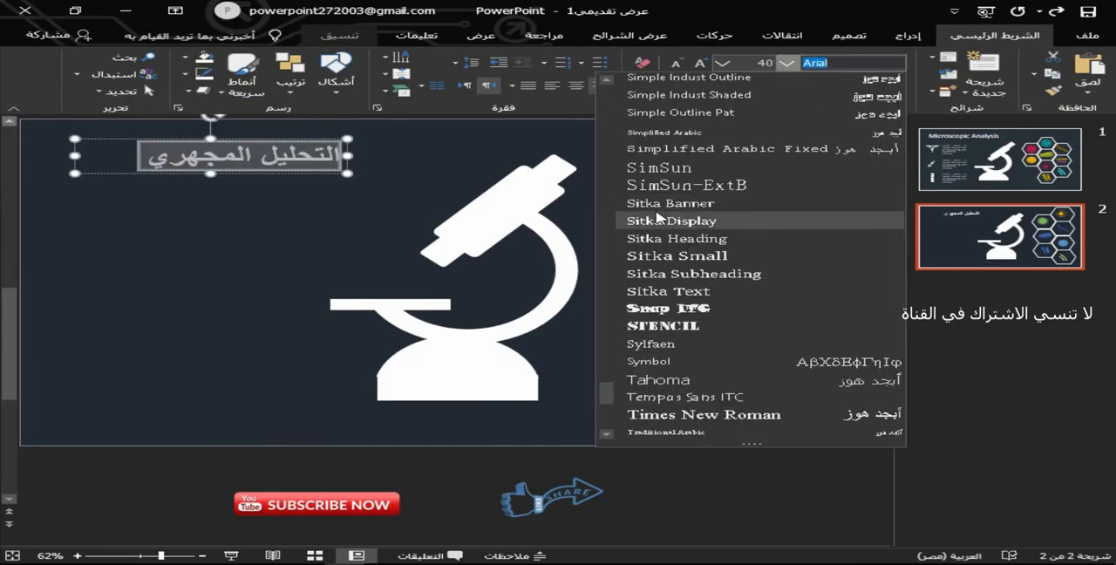
scroll(659, 218, up, 4)
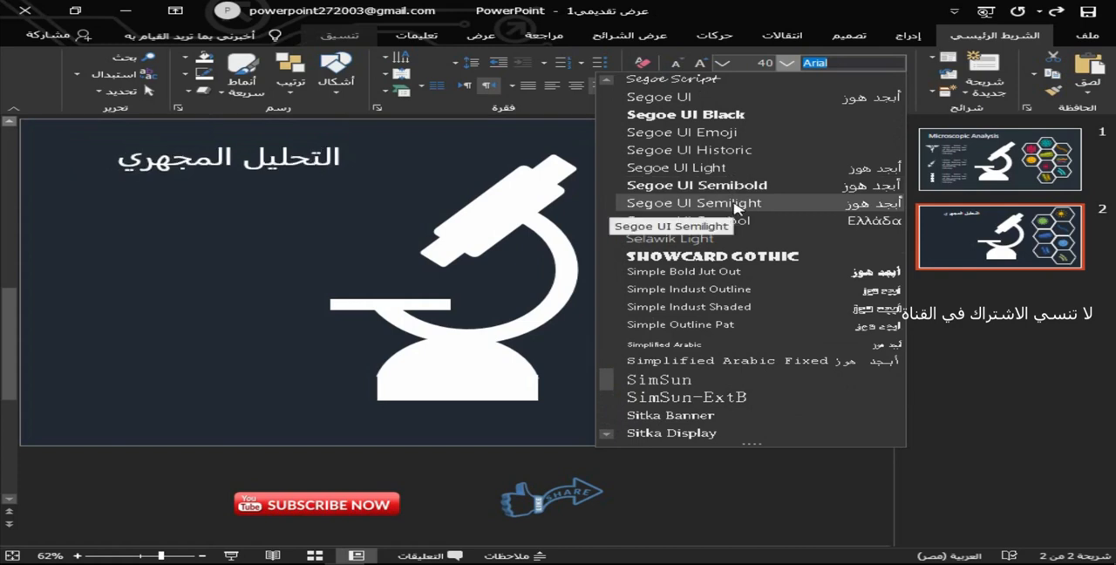
click(735, 206)
drag(255, 136, 267, 128)
mouse_move(87, 148)
mouse_down()
mouse_move(120, 148)
mouse_move(109, 148)
mouse_up()
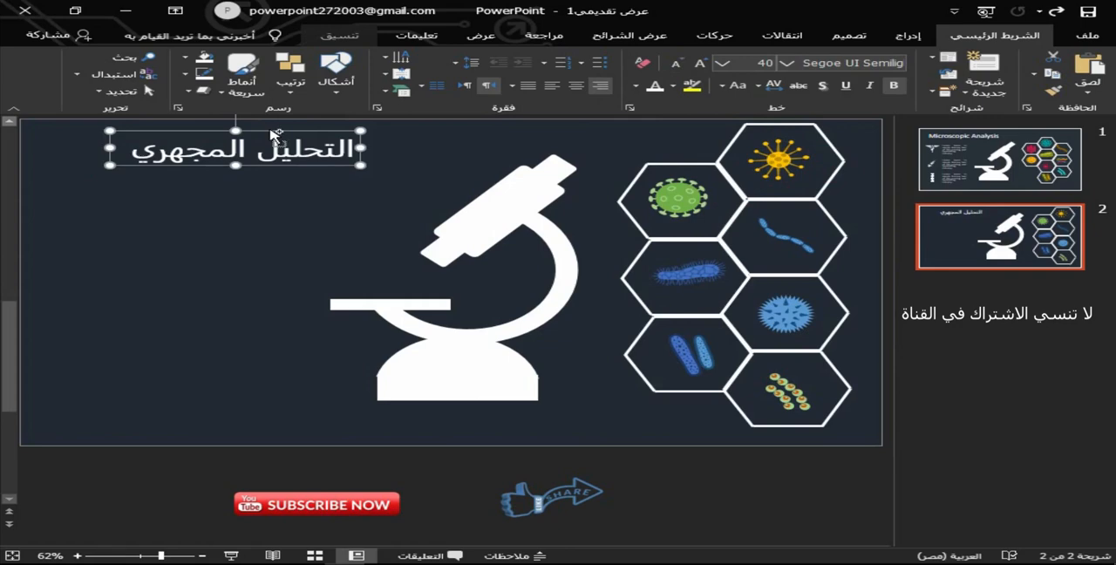
drag(276, 136, 281, 231)
drag(284, 218, 281, 215)
key(ctrl+z)
click(294, 203)
Duplicate the title text box directly below the title and replace its text with "Enter your text".
click(295, 132)
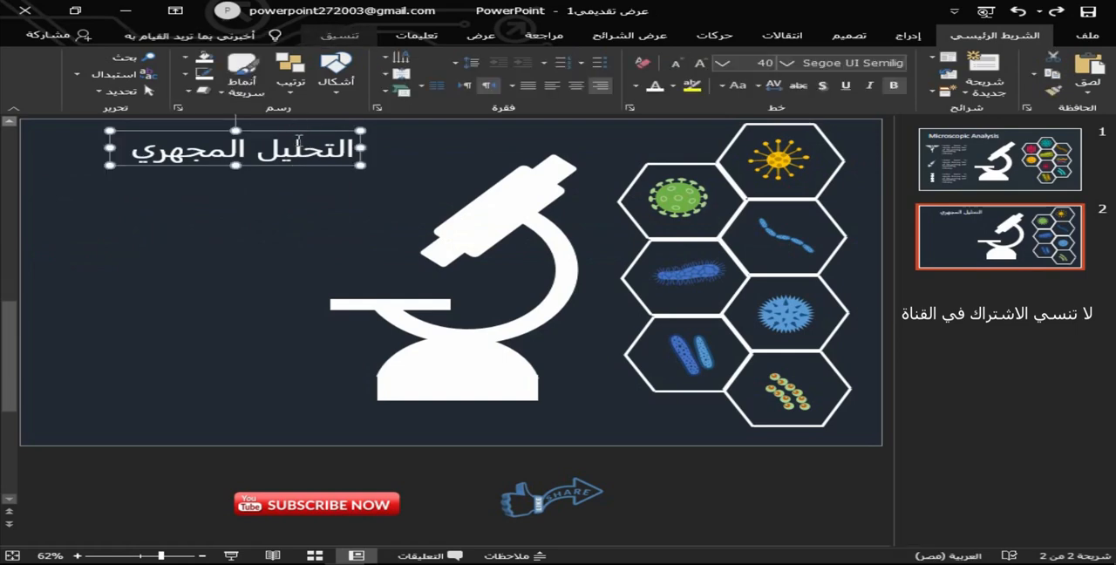
key(ctrl+v)
drag(302, 144, 298, 190)
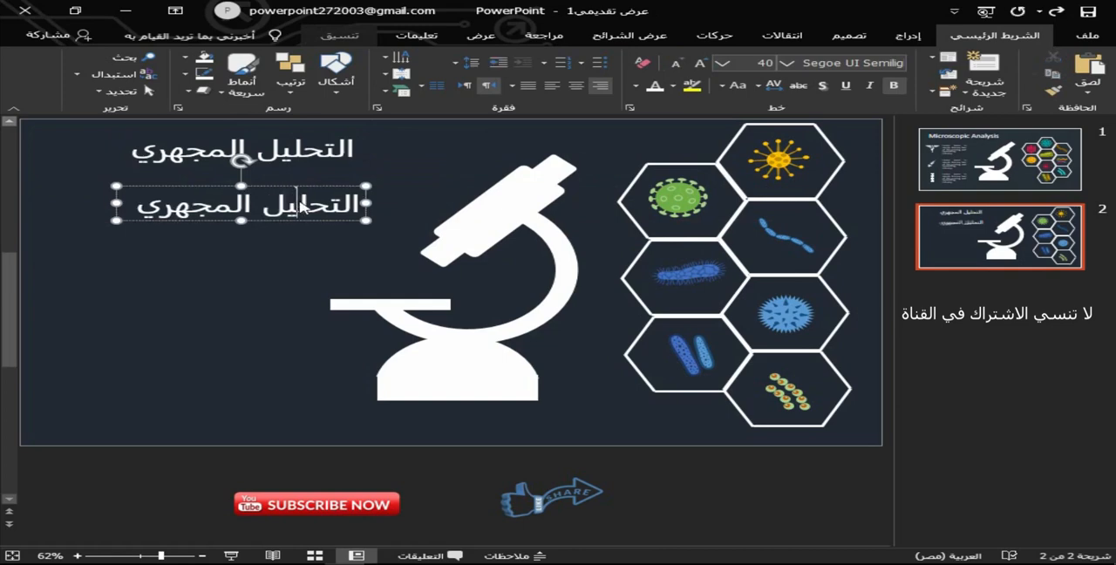
key(ctrl+a)
key(BackSpace)
key(alt+shift)
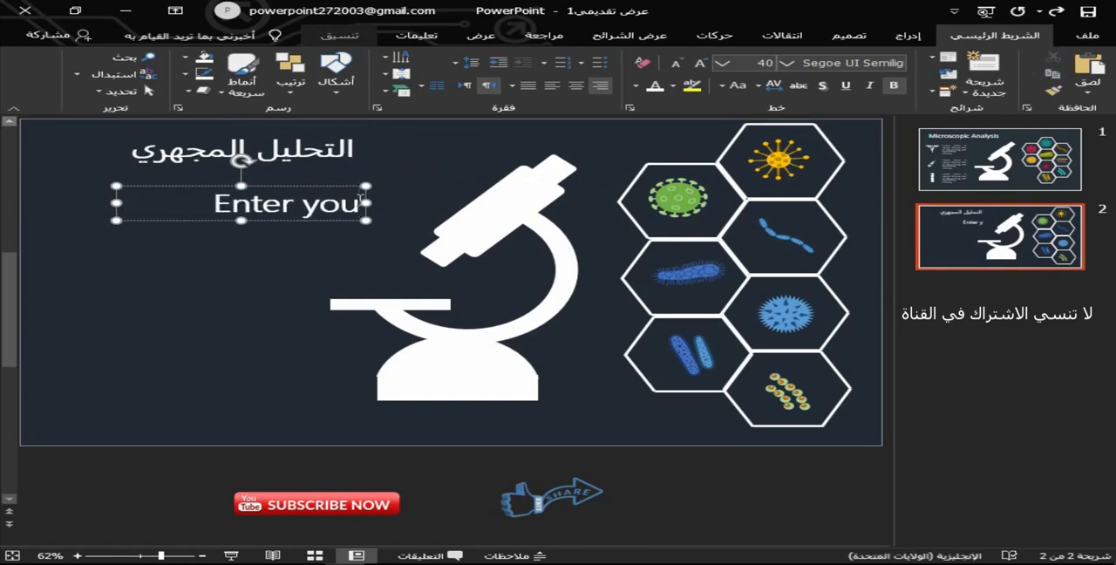
text(Enter your text)
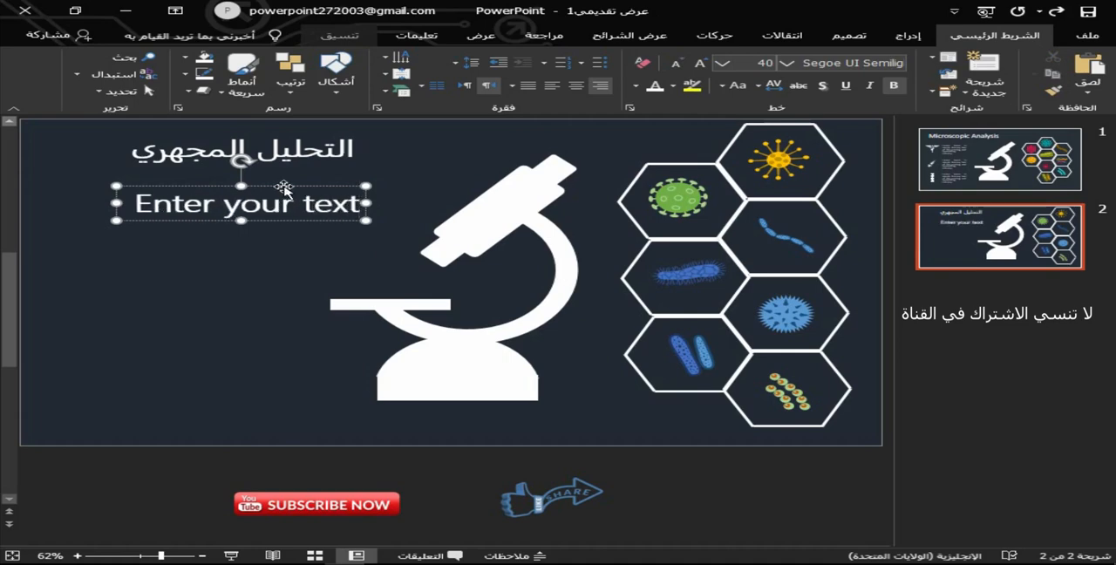
Copy the caduceus icon from slide 1 and place it on slide 2 to the left of "Enter your text".
click(1013, 187)
click(88, 268)
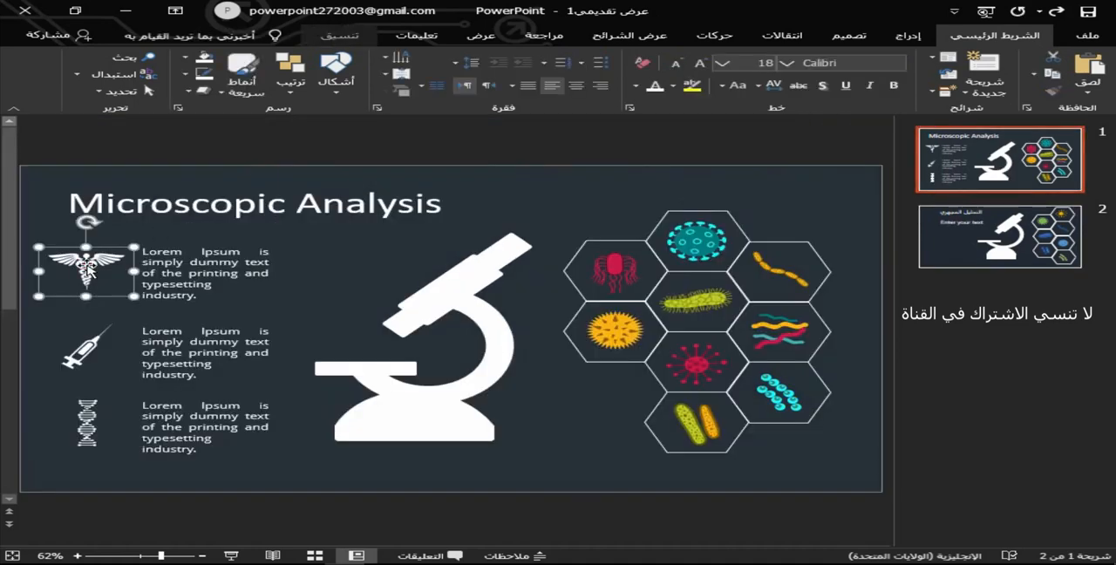
click(1000, 235)
key(ctrl+v)
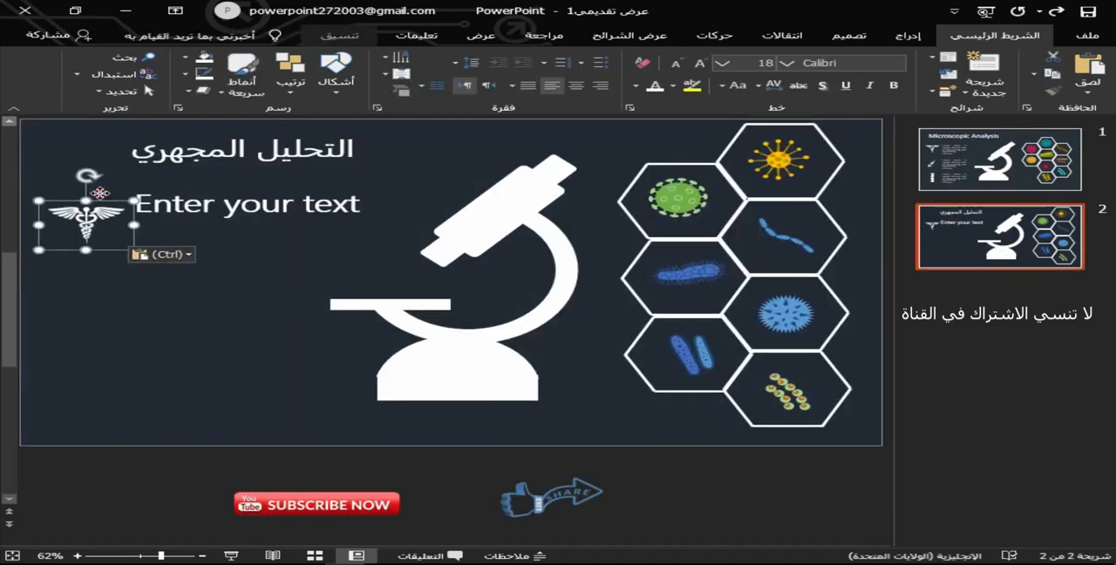
drag(100, 192, 93, 169)
Duplicate the "Enter your text" box directly below the first one.
click(985, 190)
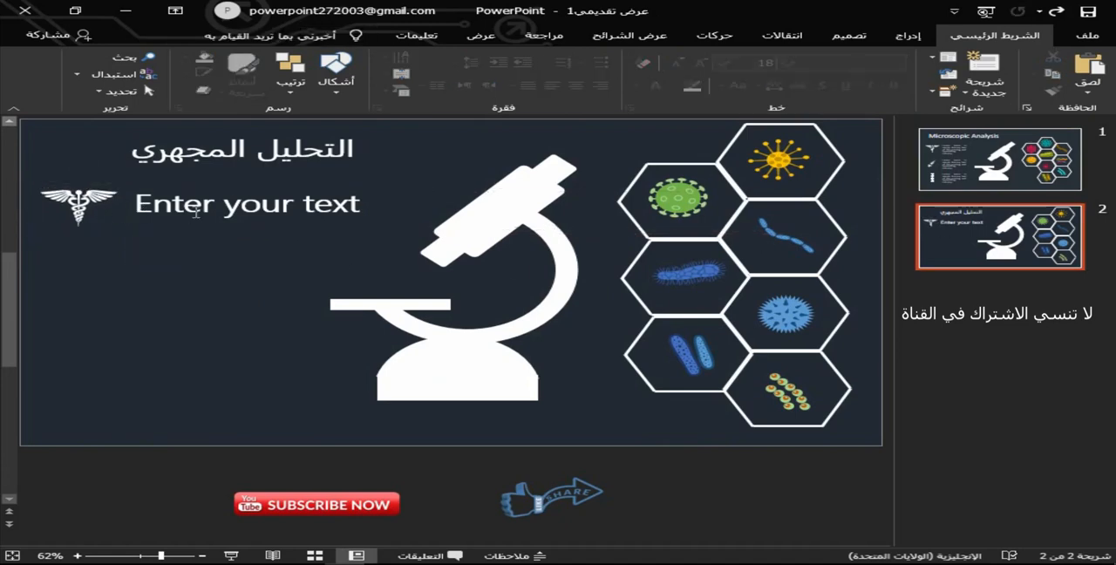
click(196, 210)
drag(254, 184, 286, 256)
Copy the DNA icon from slide 1 and place it on slide 2 to the left of the second "Enter your text" line.
key(Page_Up)
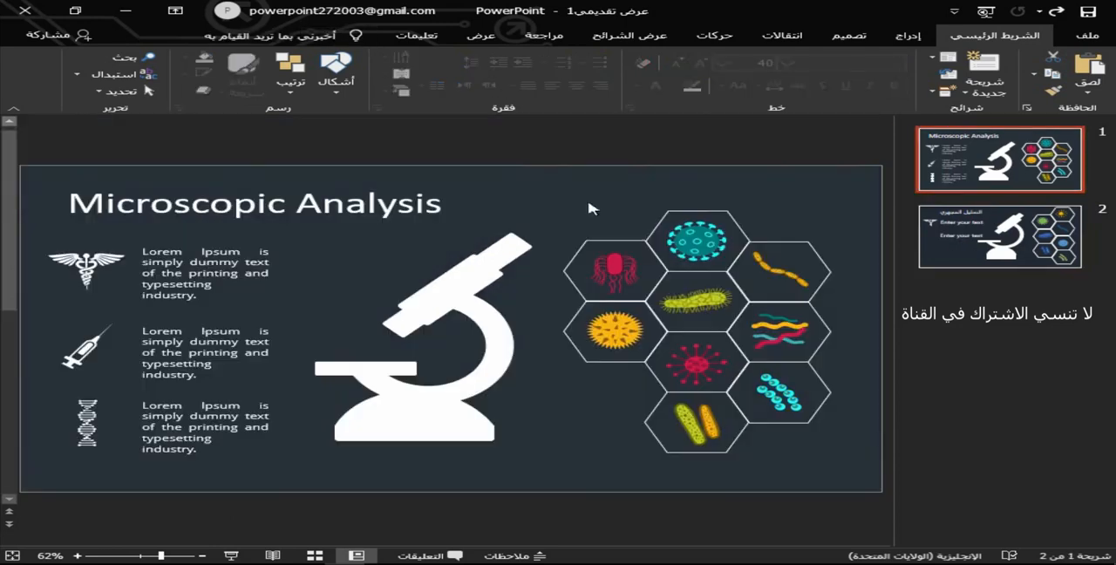
click(91, 426)
key(Page_Down)
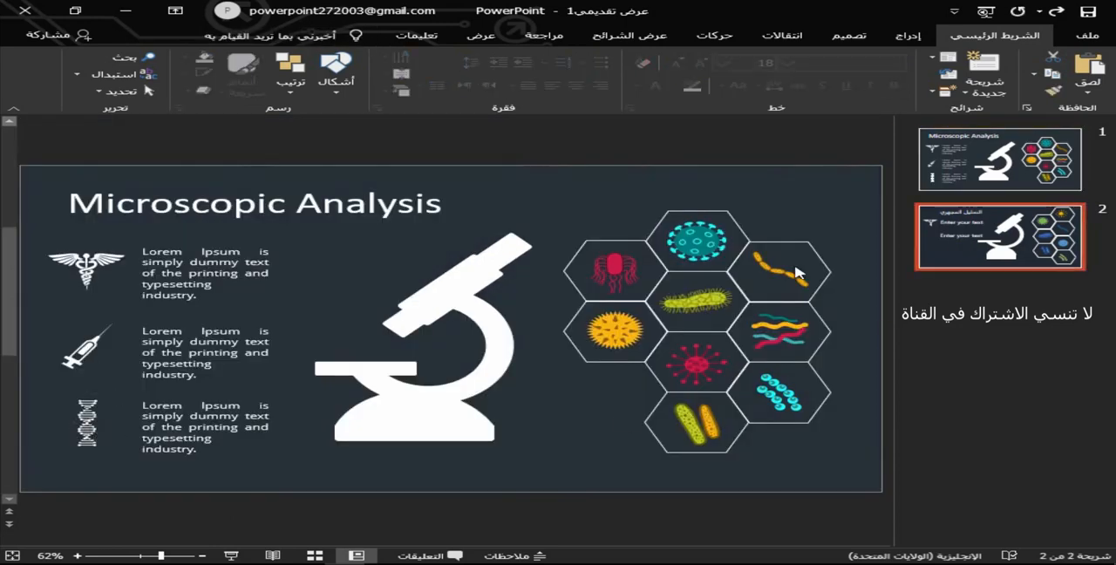
key(ctrl+v)
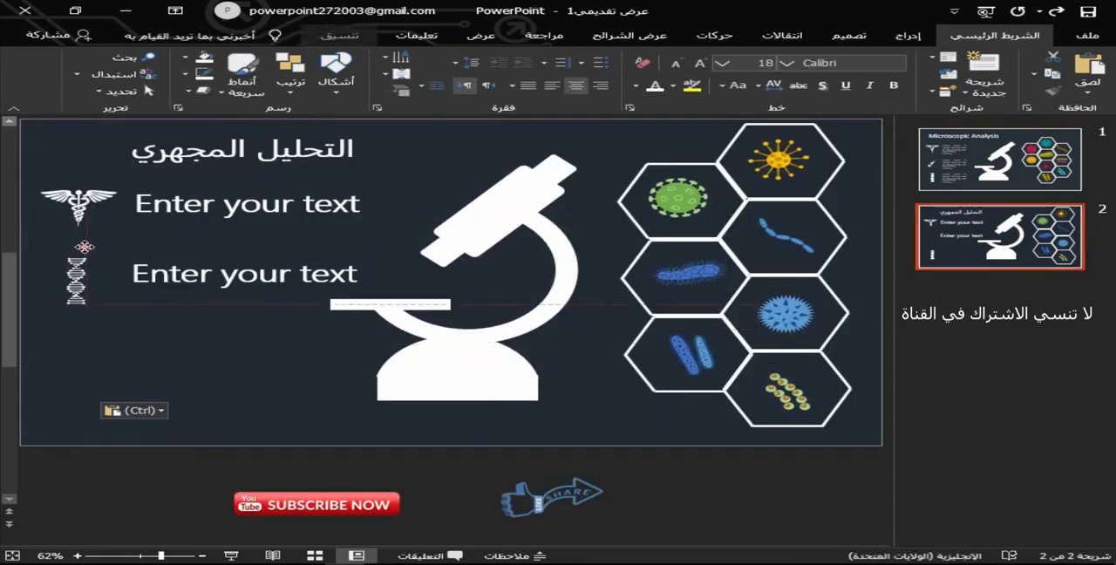
drag(83, 245, 88, 247)
Duplicate the second "Enter your text" box on slide 2 and place the copy below it, near the slide's lower edge.
click(1003, 173)
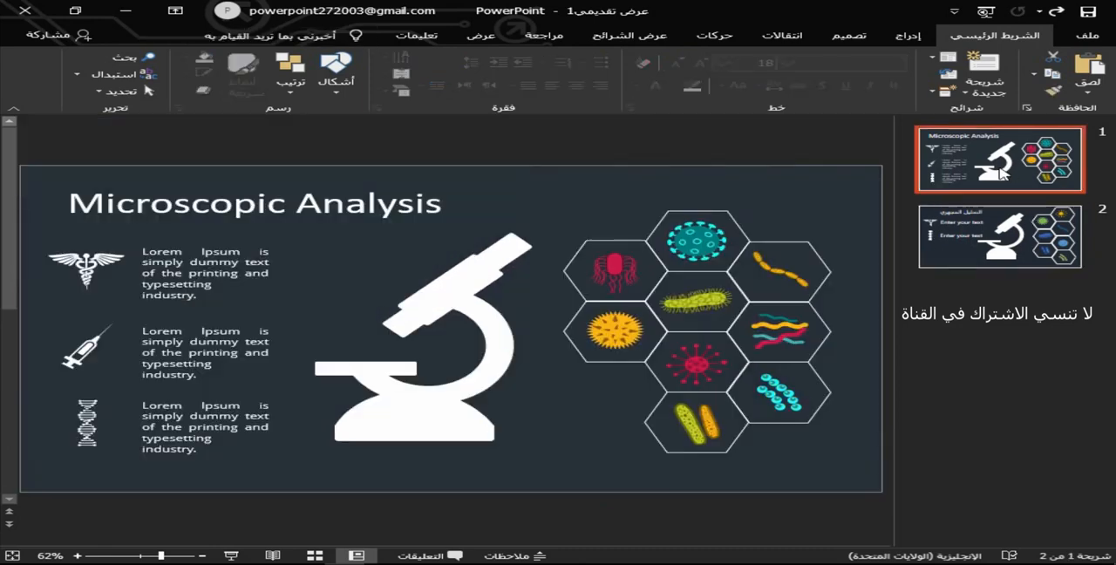
click(921, 251)
click(281, 256)
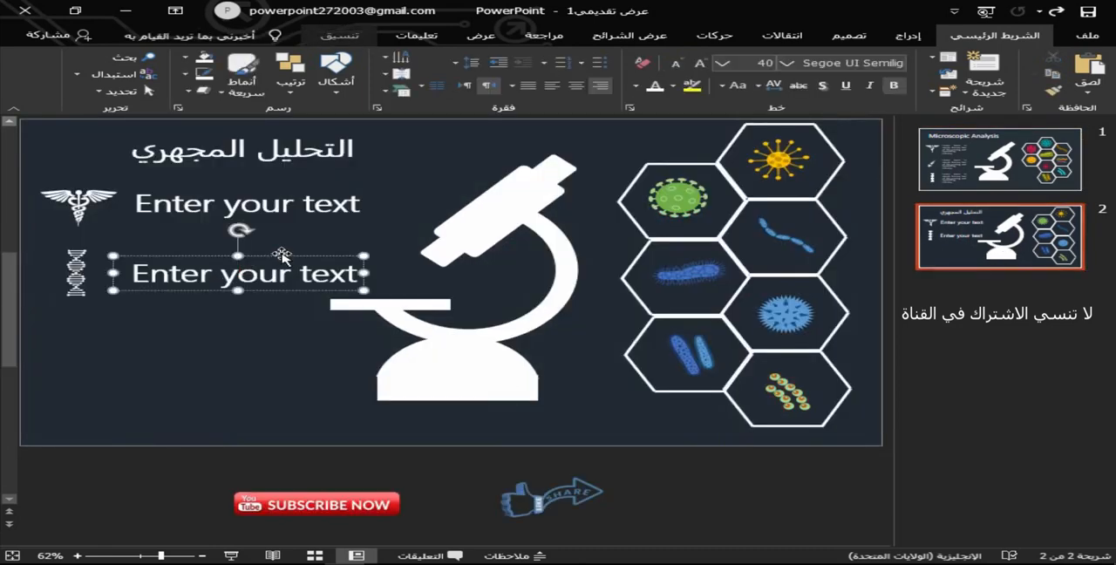
drag(273, 273, 268, 361)
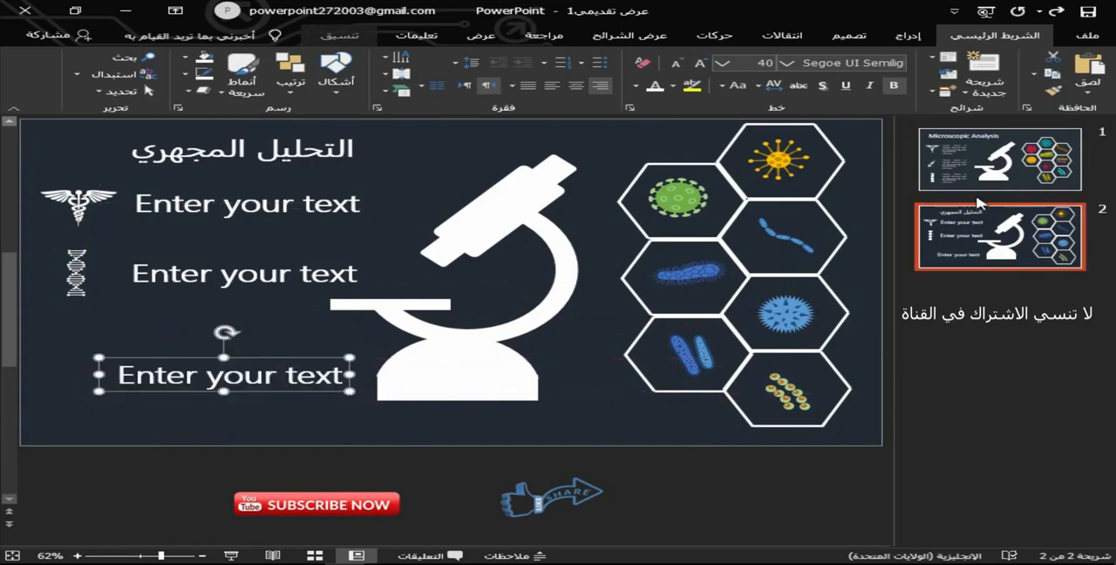
Copy the syringe icon from slide 1 and place it on slide 2 to the left of the third text line.
click(977, 185)
key(ctrl+c)
key(Page_Down)
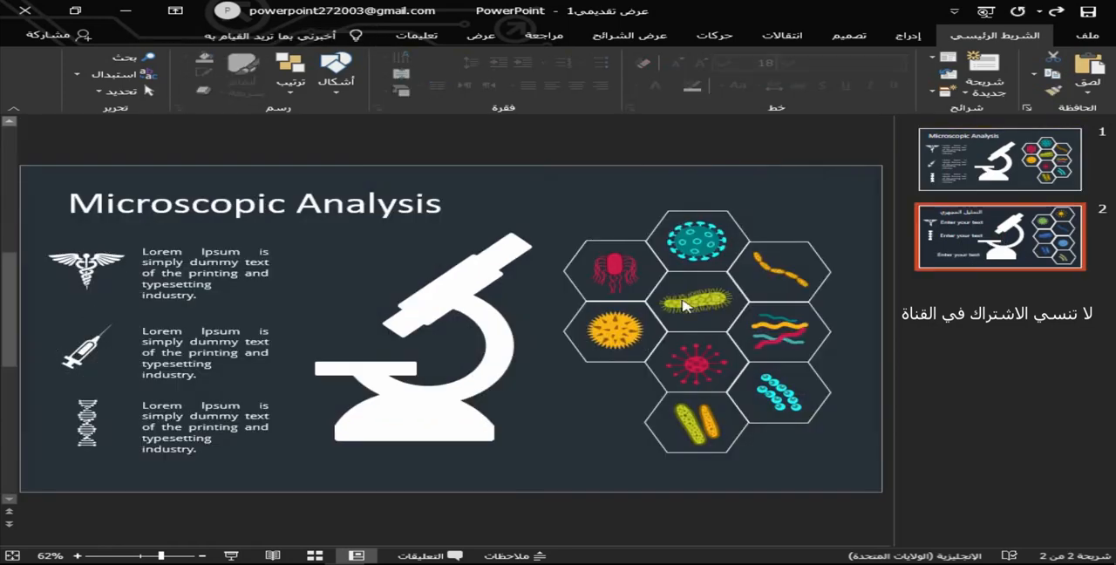
key(ctrl+v)
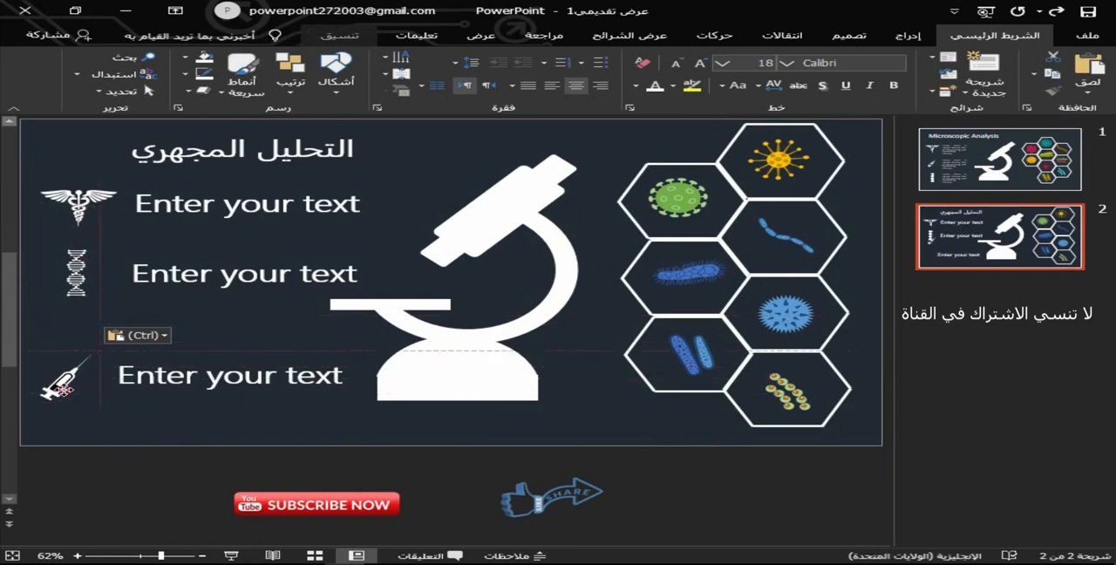
Shift the third text line, the DNA icon and the second text line left, away from the microscope.
click(266, 359)
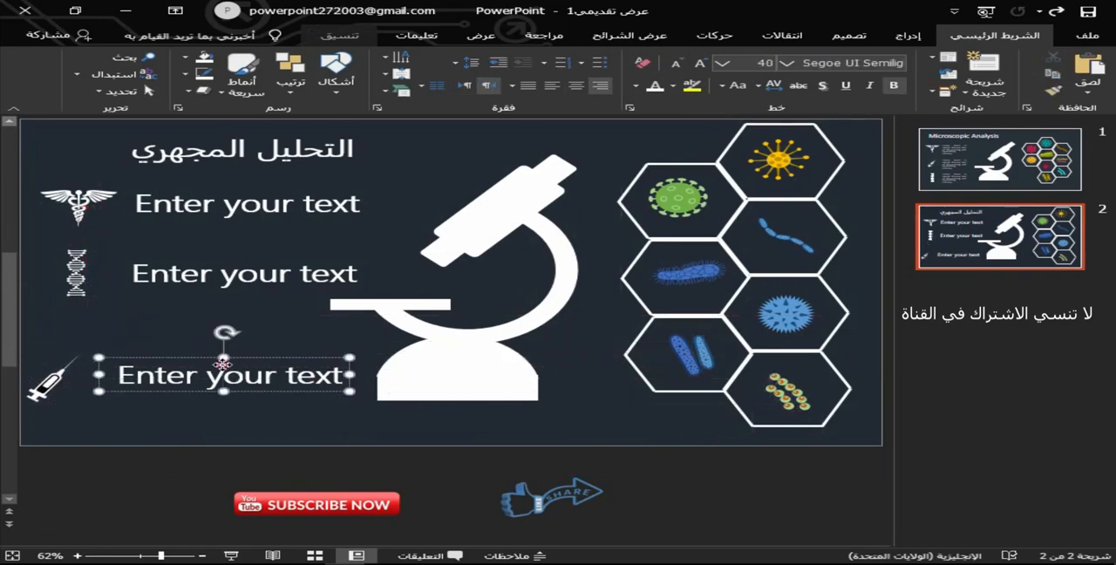
drag(266, 359, 220, 369)
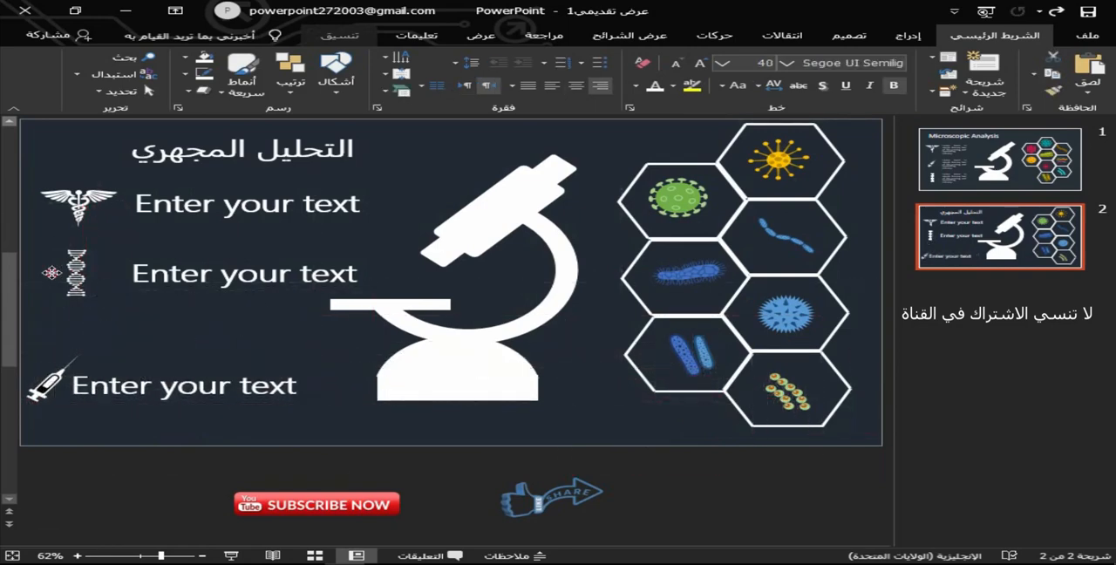
drag(75, 272, 45, 272)
click(220, 272)
drag(293, 255, 233, 252)
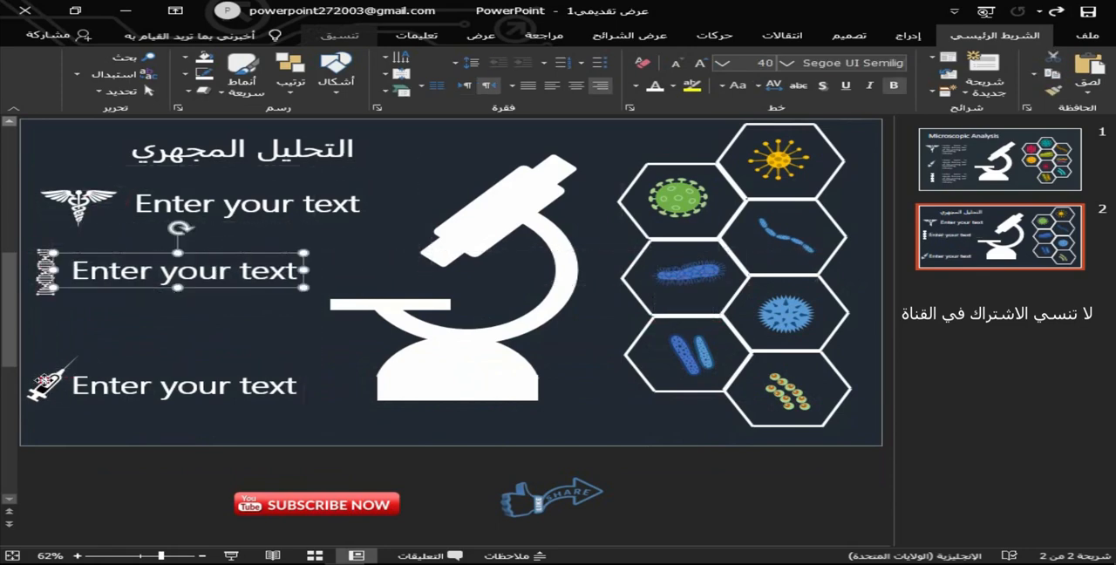
Nudge the syringe icon slightly up and move the caduceus icon and the first text line left above the other rows.
drag(44, 380, 41, 373)
drag(56, 194, 56, 193)
click(307, 185)
drag(307, 185, 266, 177)
Nudge the second and third text lines slightly right to roughly align them under the first "Enter your text" line.
click(202, 268)
drag(233, 252, 249, 252)
click(225, 373)
mouse_move(234, 367)
mouse_down()
mouse_move(168, 368)
mouse_move(263, 365)
mouse_move(245, 362)
mouse_up()
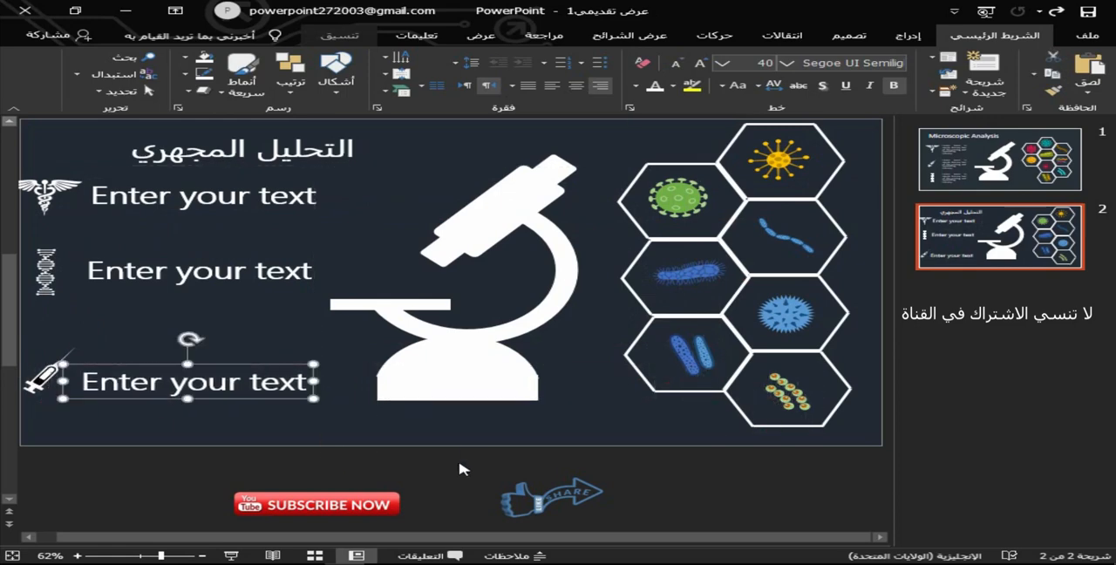
Deselect the text box and play the slide show from the first slide.
click(370, 425)
scroll(416, 248, up, 1)
click(1019, 231)
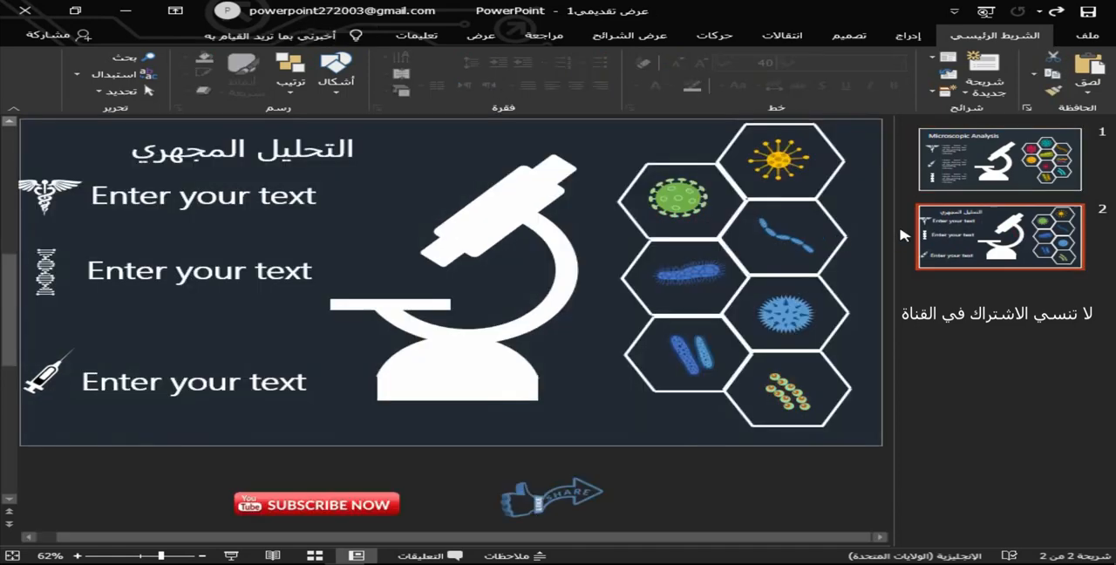
key(F5)
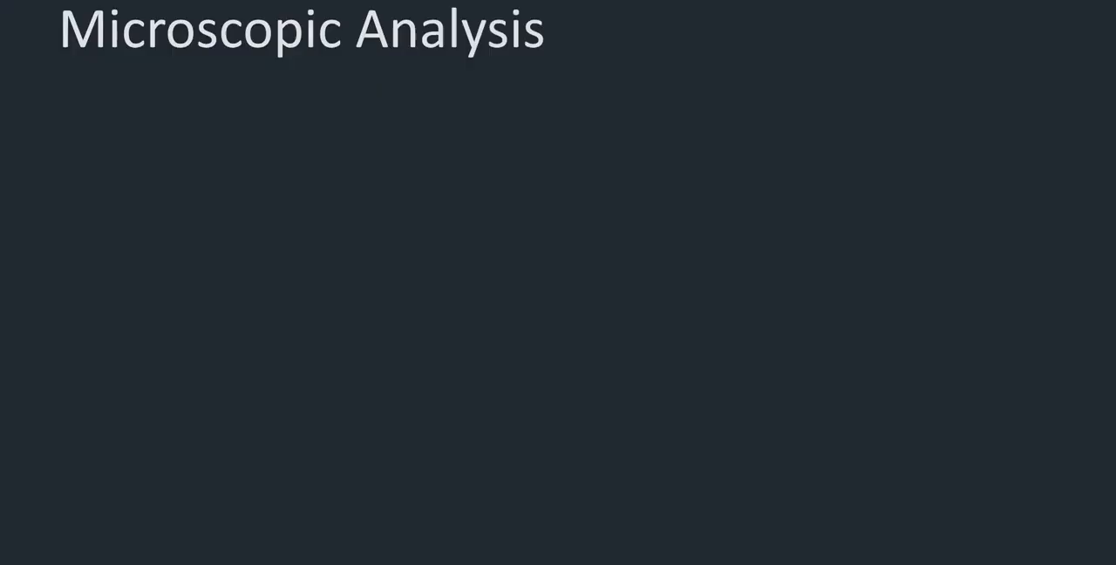